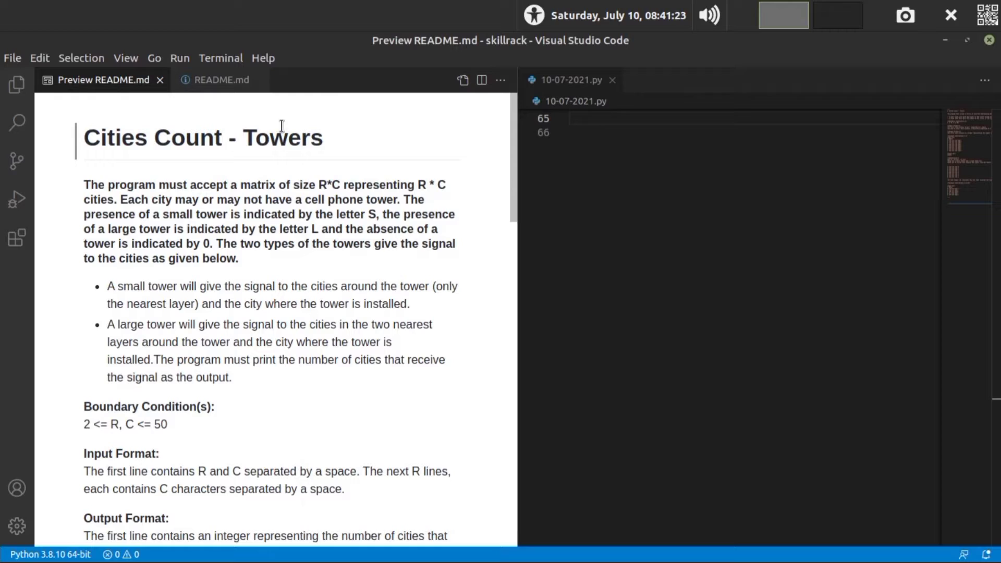
Highlight the Towers title, opening description, R * C matrix size and the 0-means-no-tower rule.
left_click_drag(84, 138, 399, 120)
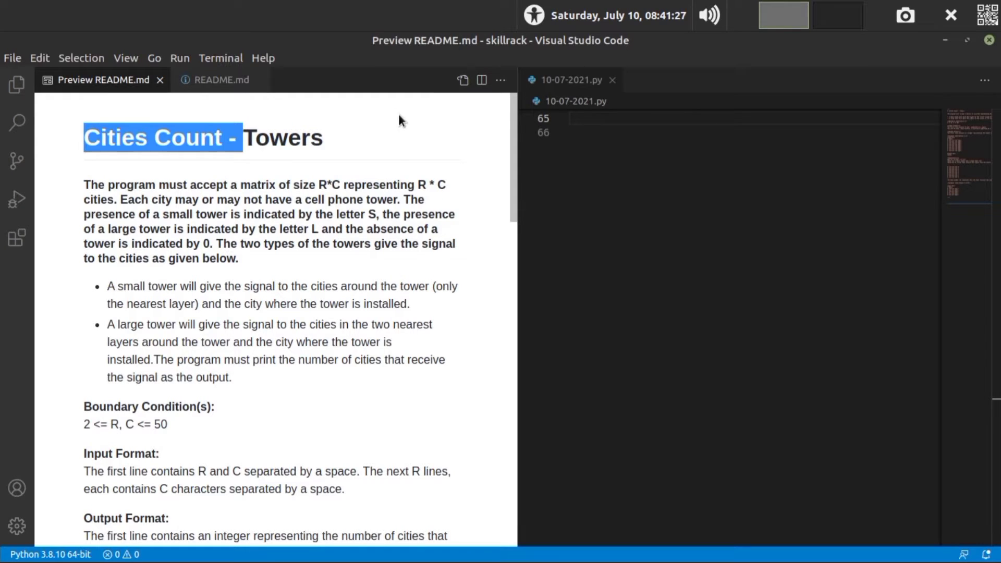
double_click(363, 138)
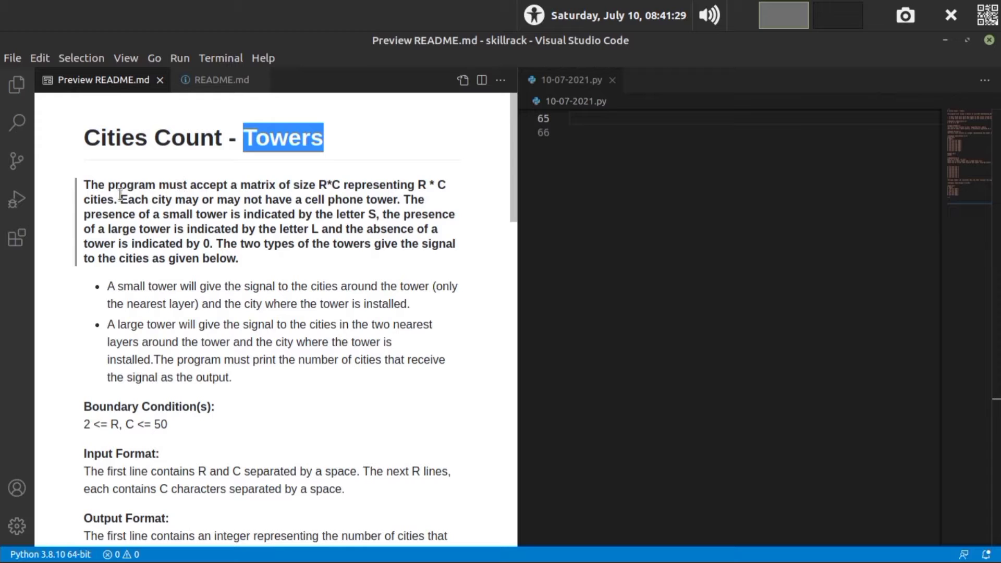
left_click(87, 184)
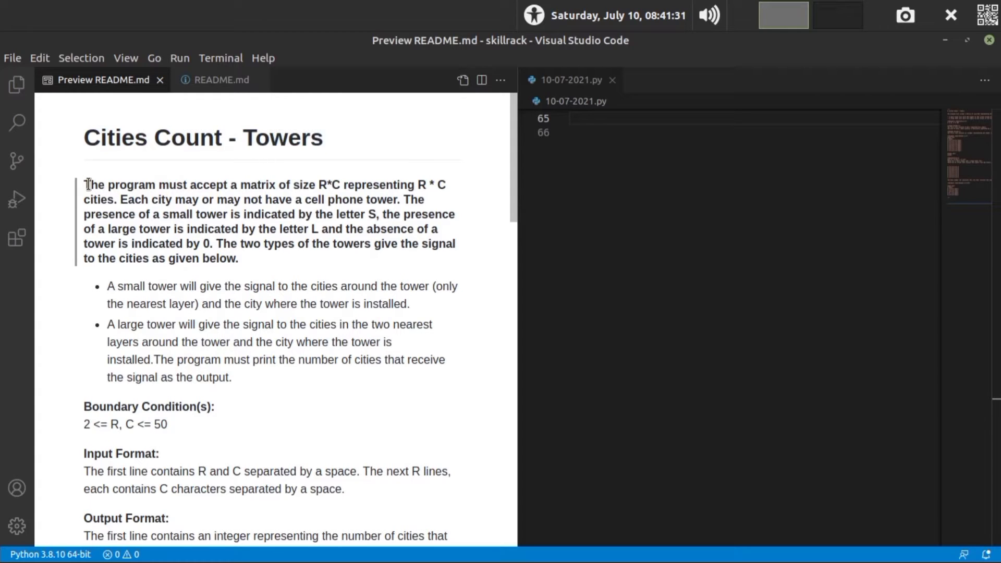
left_click_drag(87, 184, 244, 199)
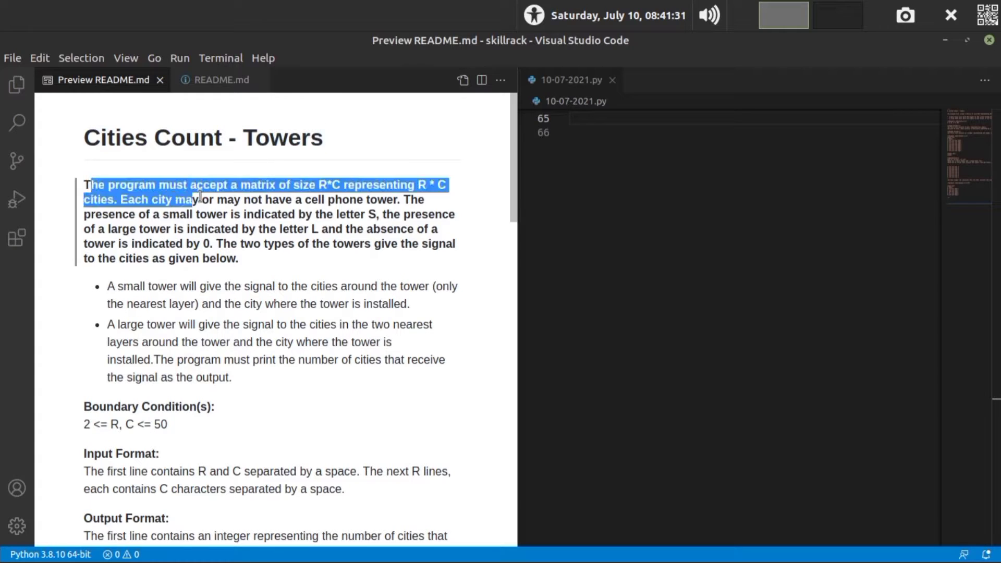
left_click(304, 196)
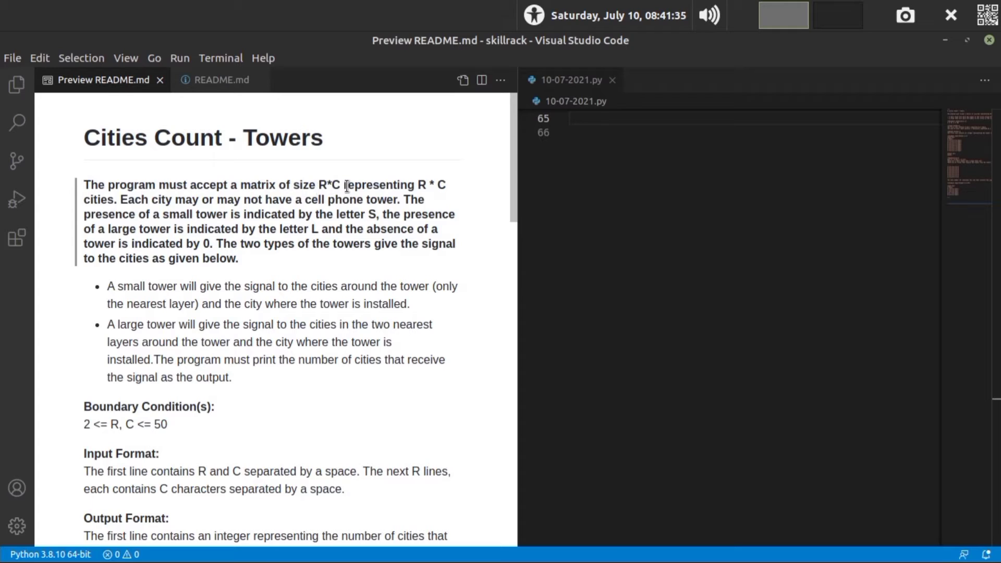
left_click_drag(418, 187, 463, 190)
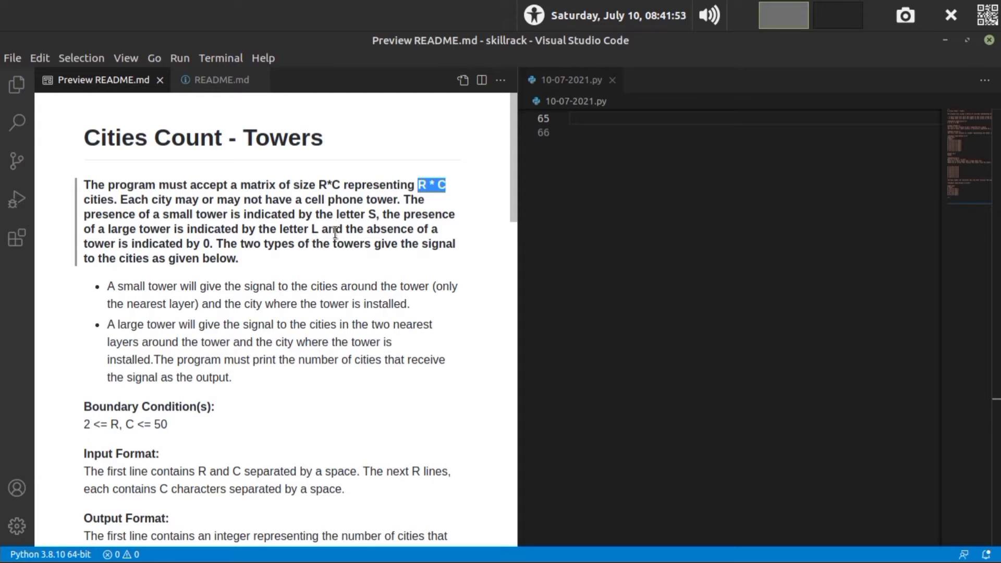
double_click(209, 244)
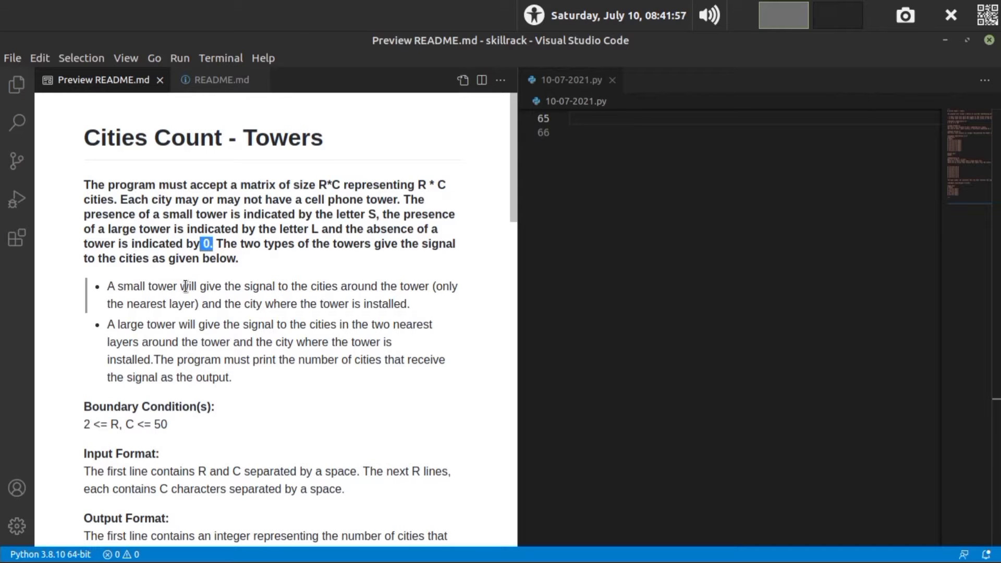
scroll(179, 285, "down", 1)
scroll(179, 285, "down", 1)
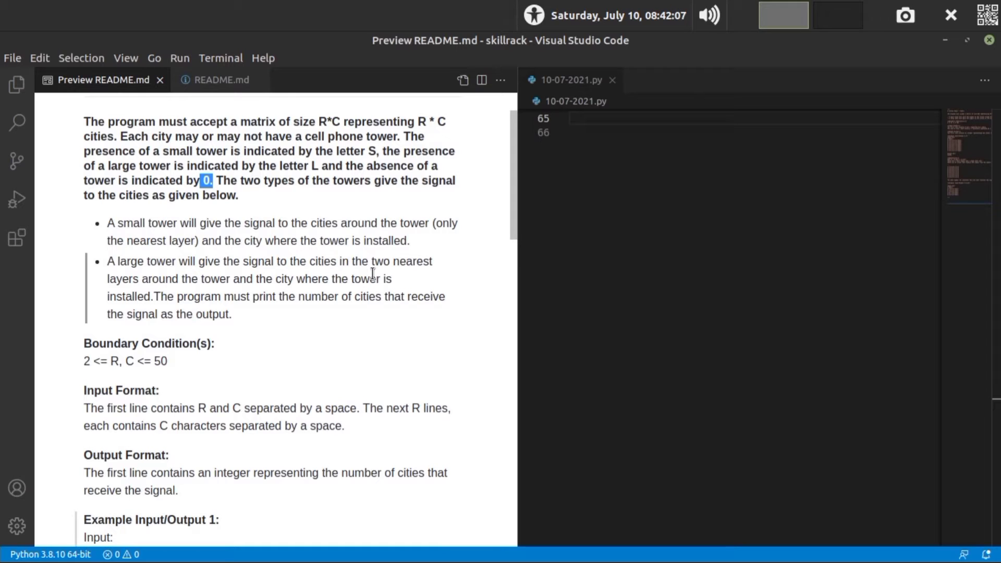
Highlight the large tower's two-layer range, the example input grid and expected output 41.
left_click_drag(374, 262, 392, 282)
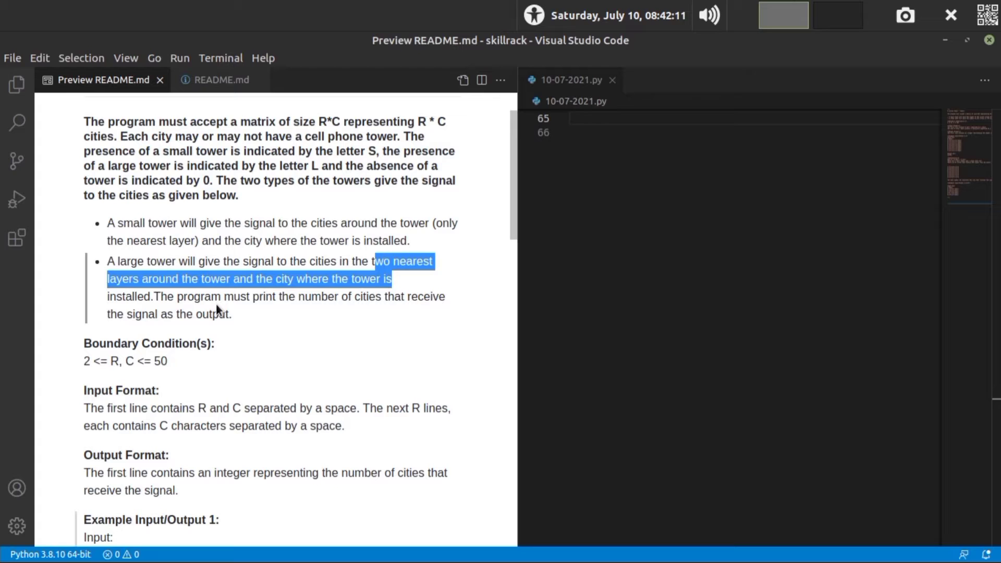
scroll(259, 336, "down", 2)
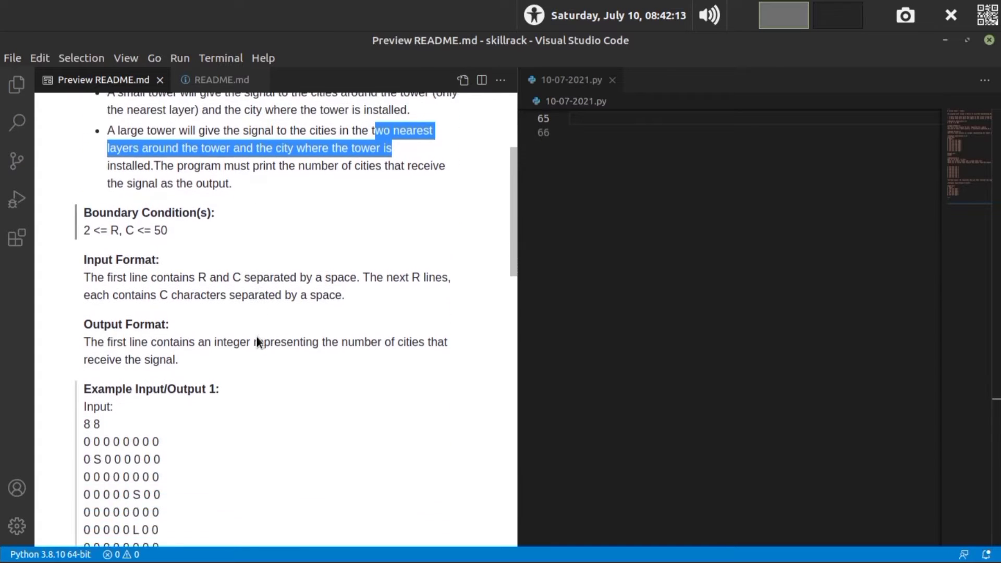
scroll(258, 336, "down", 1)
scroll(258, 336, "down", 2)
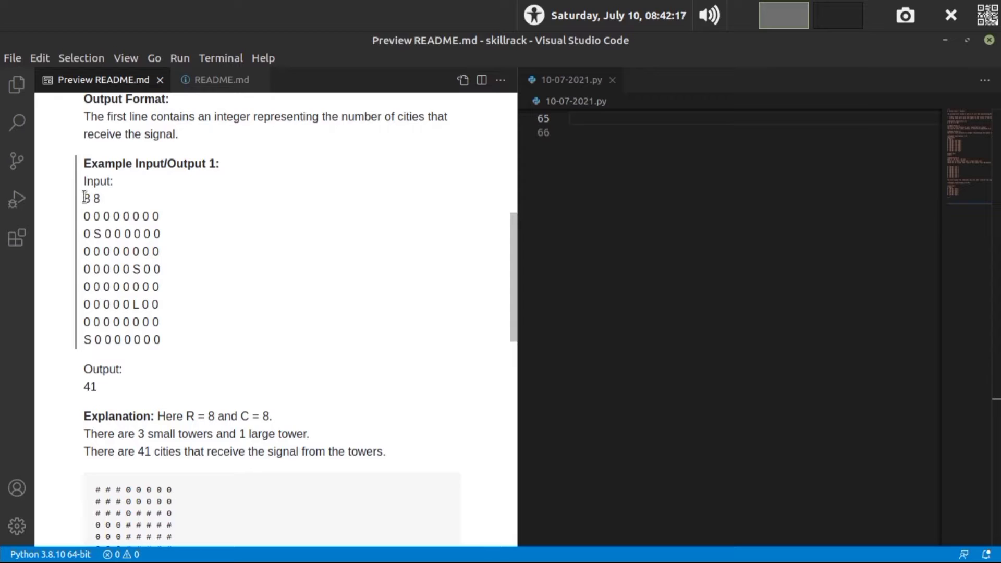
left_click_drag(84, 197, 195, 346)
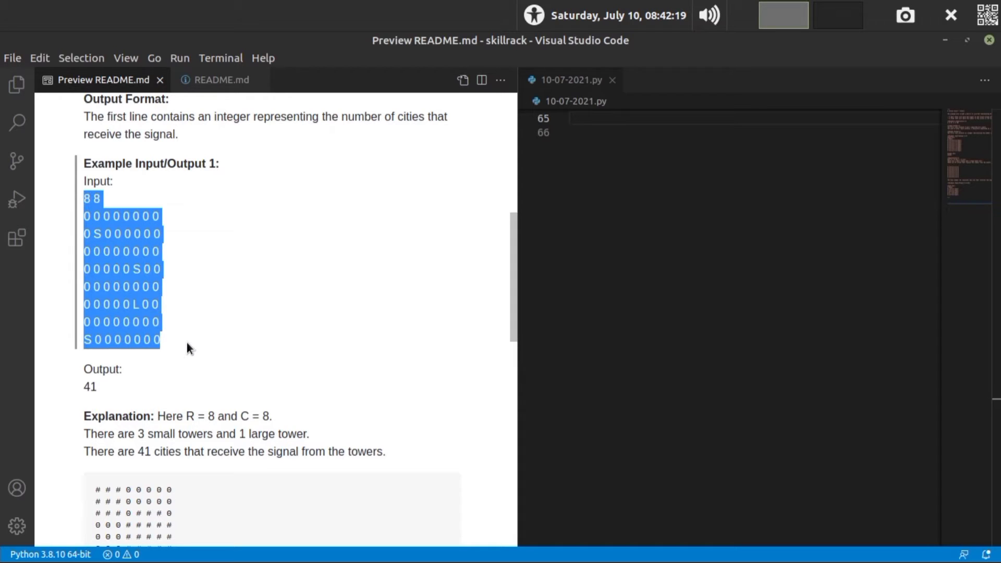
left_click(98, 386)
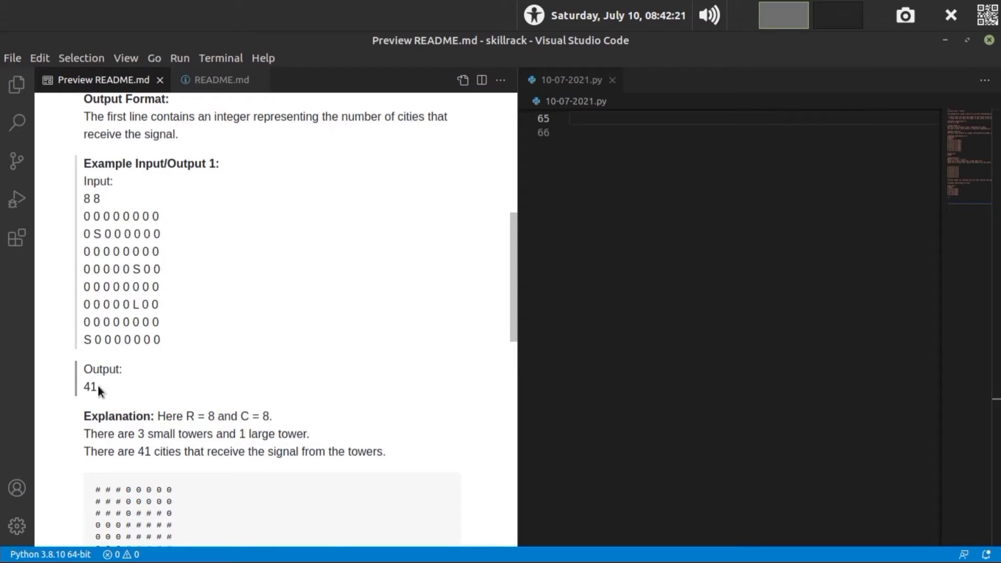
double_click(97, 387)
scroll(155, 368, "down", 2)
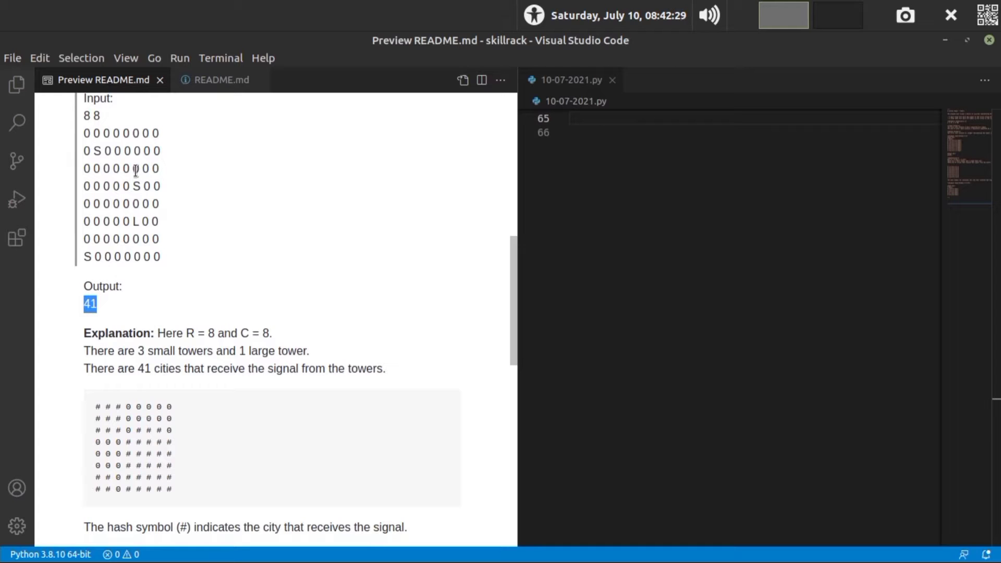
Highlight the small tower S in row two and its covered cells in the hash grid.
mouse_move(82, 116)
left_mouse_down()
mouse_move(117, 122)
mouse_move(174, 263)
left_mouse_up()
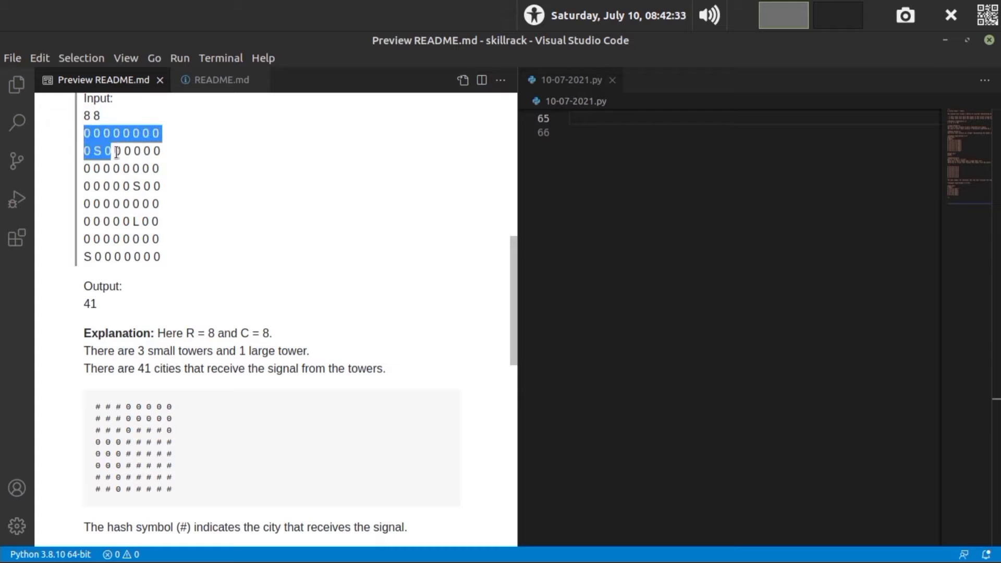
left_click(104, 153)
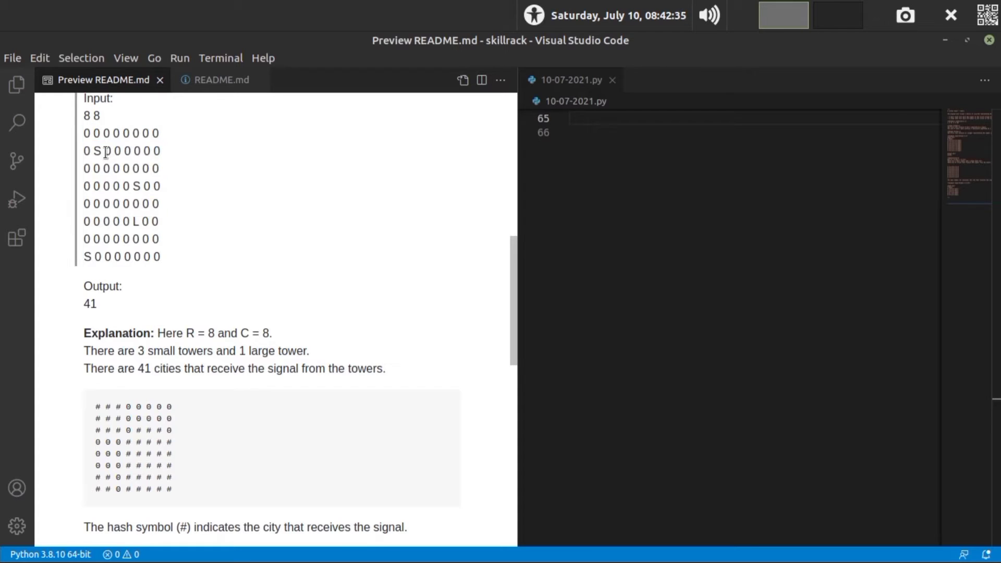
left_click_drag(105, 152, 93, 149)
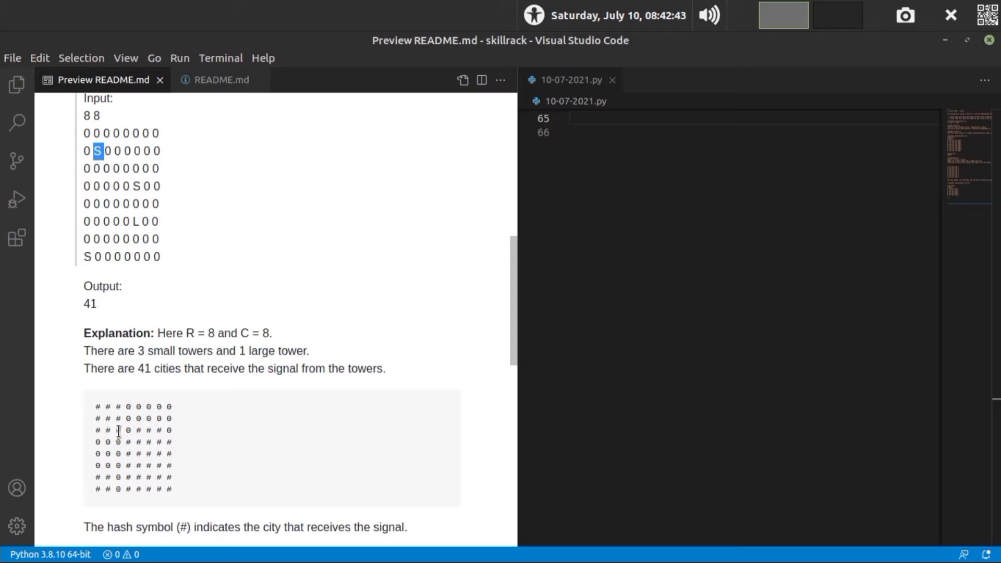
left_click_drag(122, 431, 104, 429)
left_click(113, 417)
left_click_drag(111, 417, 95, 406)
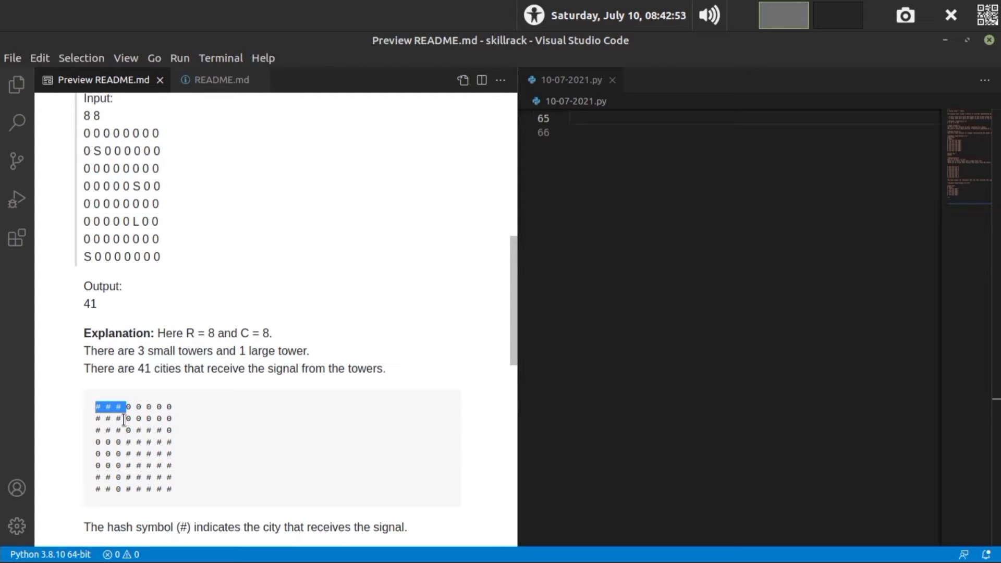
left_click(119, 419)
left_click_drag(118, 420, 94, 421)
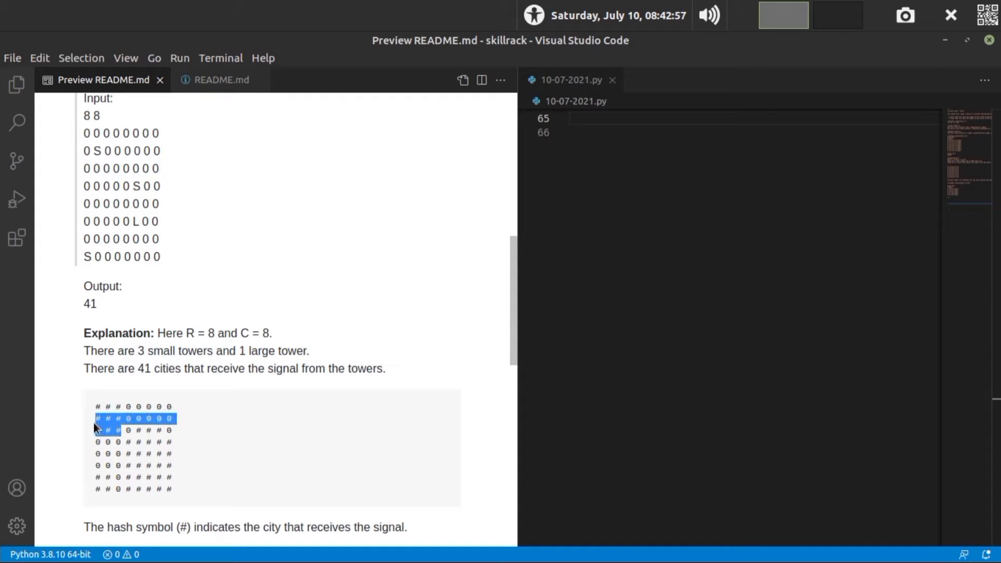
left_click(110, 408)
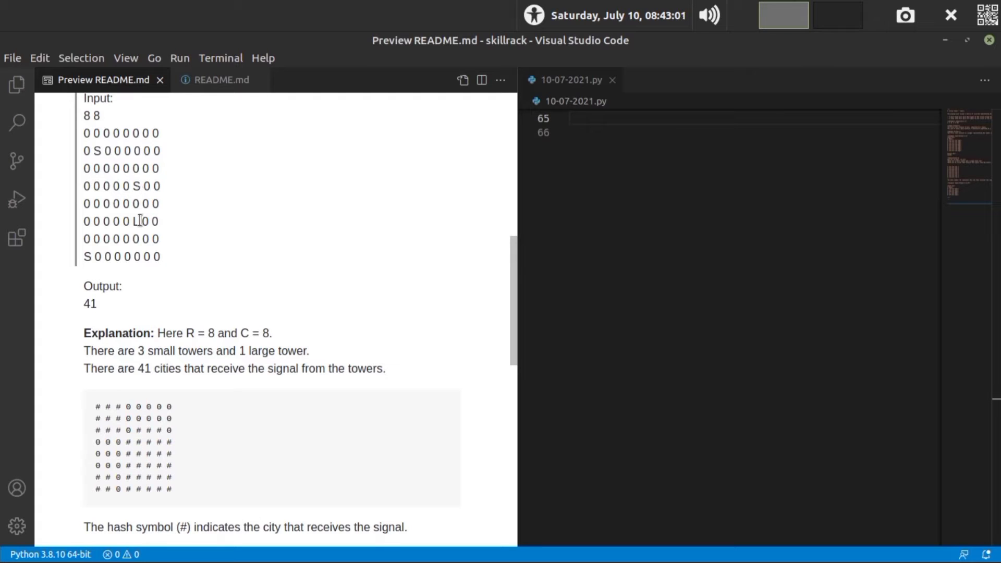
Highlight the large tower L in row six and its covered hash cells.
left_click_drag(139, 221, 130, 222)
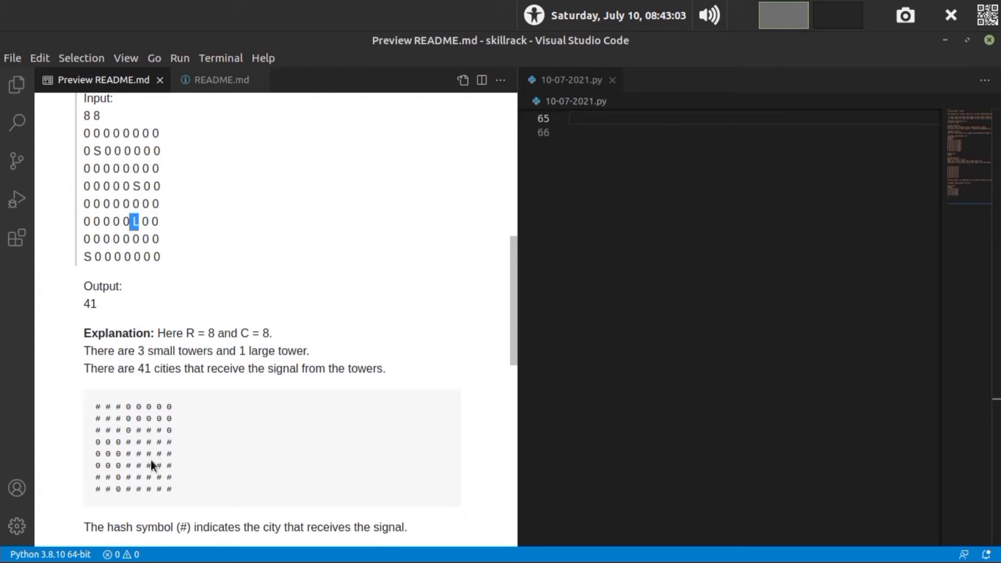
left_click_drag(152, 465, 122, 467)
left_click(150, 468)
mouse_move(150, 467)
left_mouse_down()
mouse_move(122, 468)
mouse_move(172, 471)
left_mouse_up()
left_click(152, 444)
left_click_drag(152, 476, 146, 489)
scroll(180, 492, "down", 1)
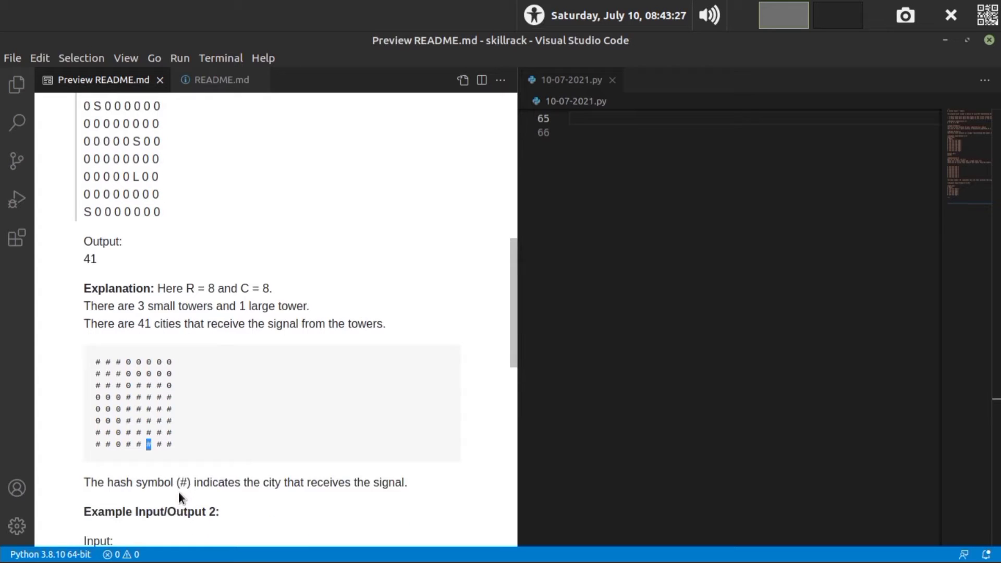
scroll(180, 492, "down", 2)
scroll(180, 492, "up", 2)
scroll(179, 492, "down", 1)
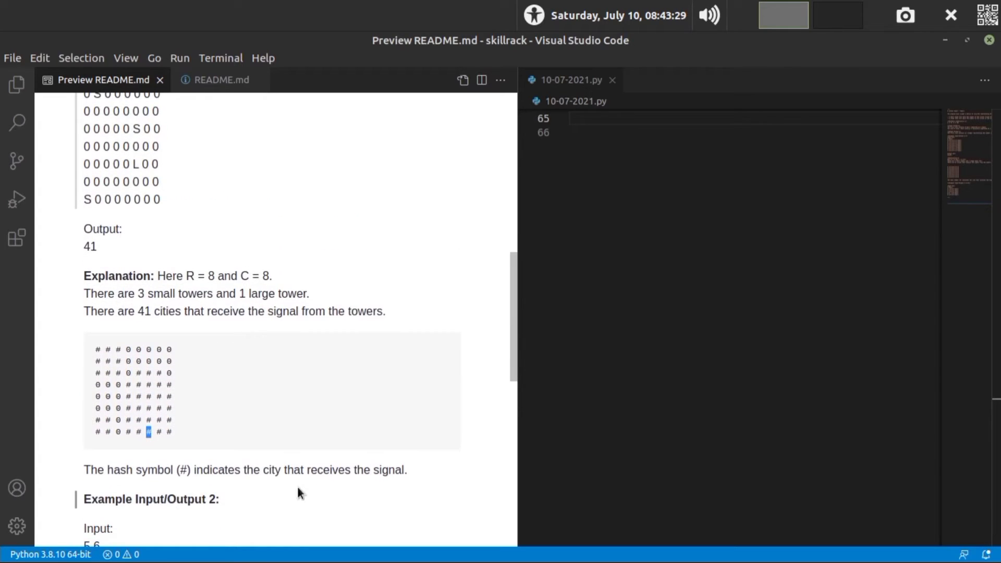
Write r, c = map(int, input().split()) and List = [input().strip().split() for _ in range(r)].
left_click(614, 246)
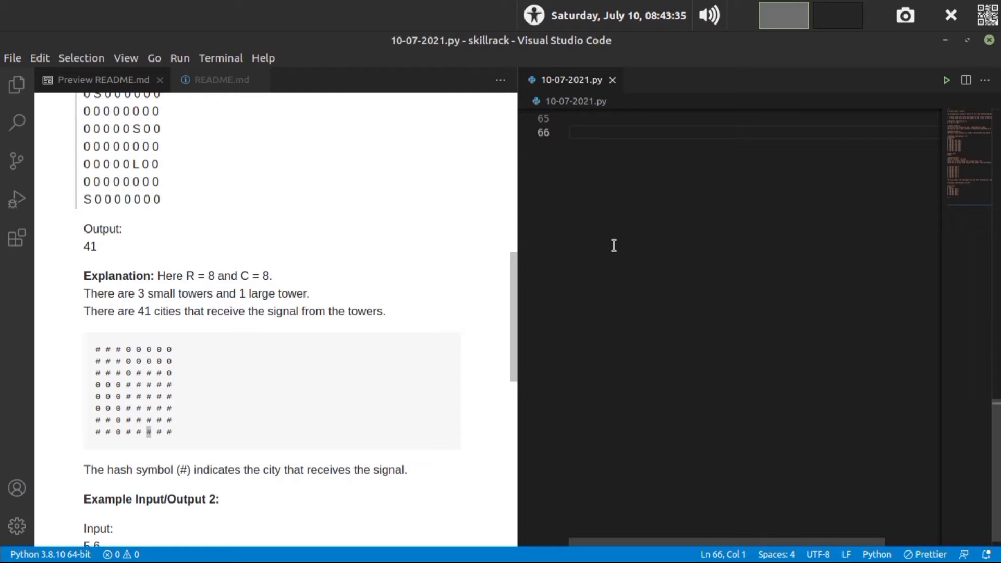
scroll(325, 379, "up", 4)
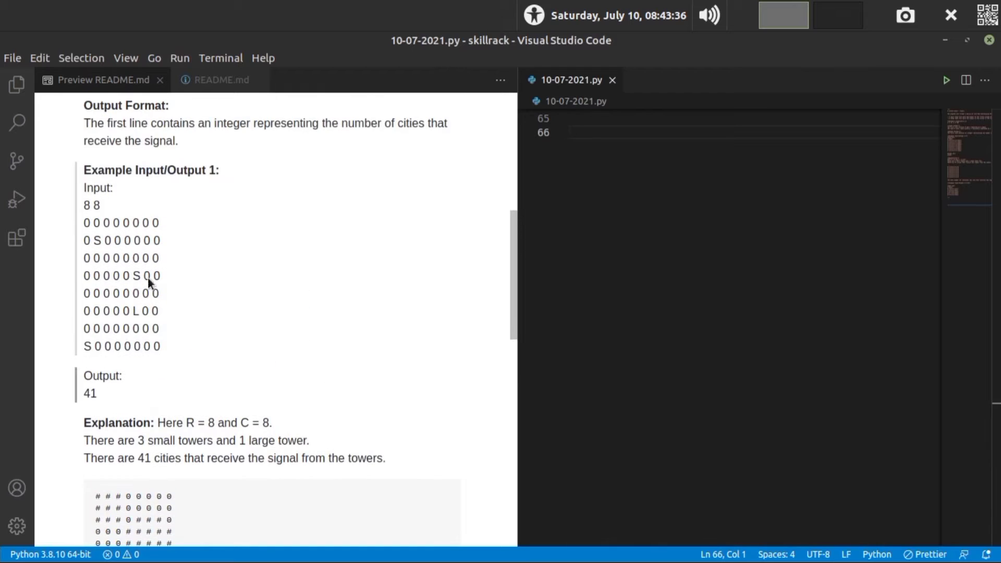
left_click_drag(117, 201, 77, 203)
left_click(625, 169)
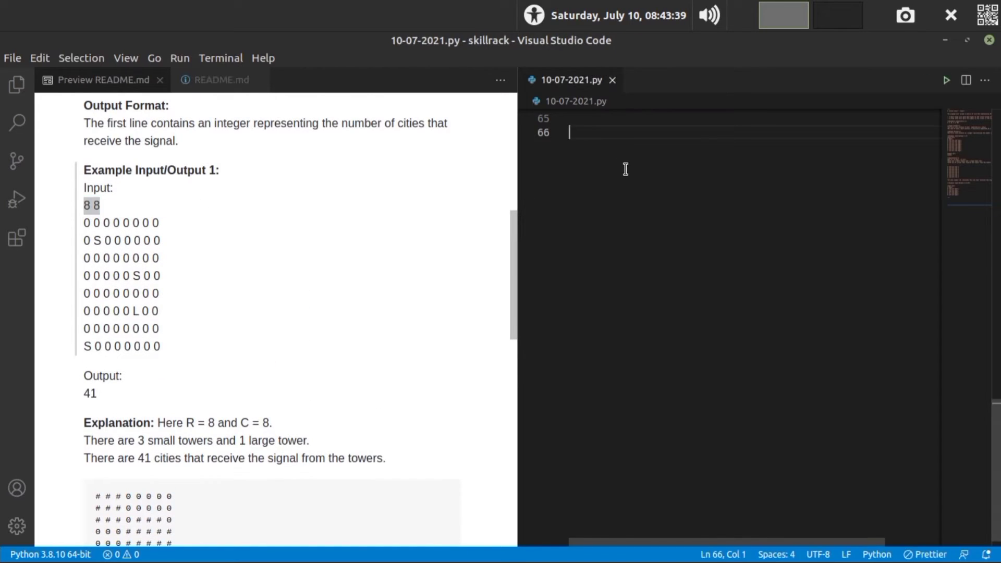
type("r, c = ")
type("map(in")
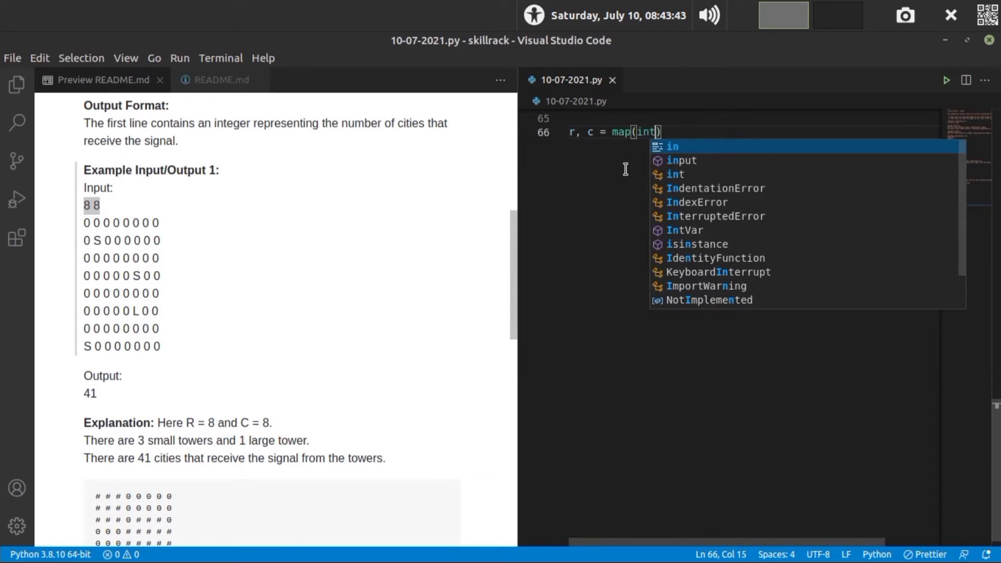
type("t, input(")
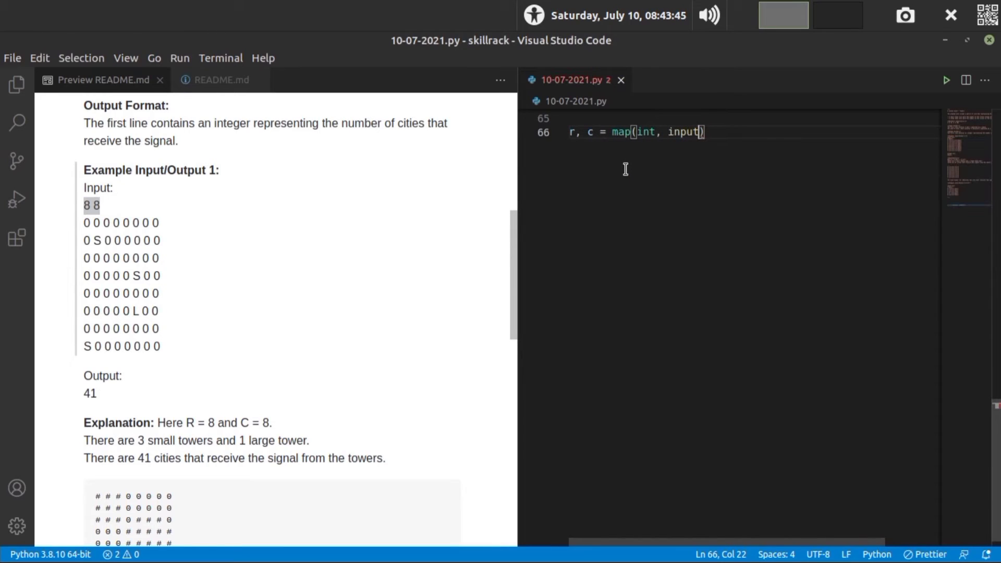
type(").split()")
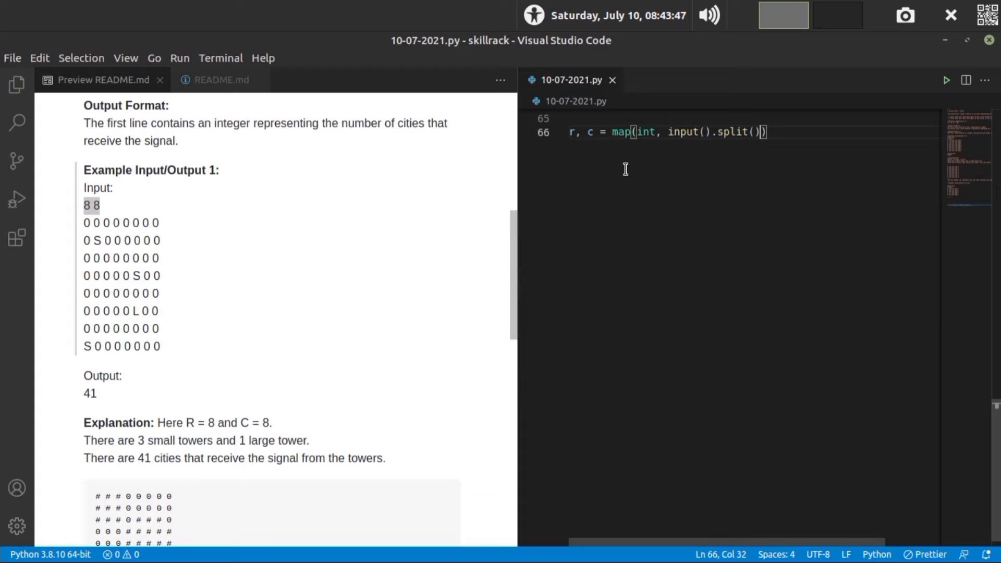
key("Return")
left_click_drag(599, 132, 569, 132)
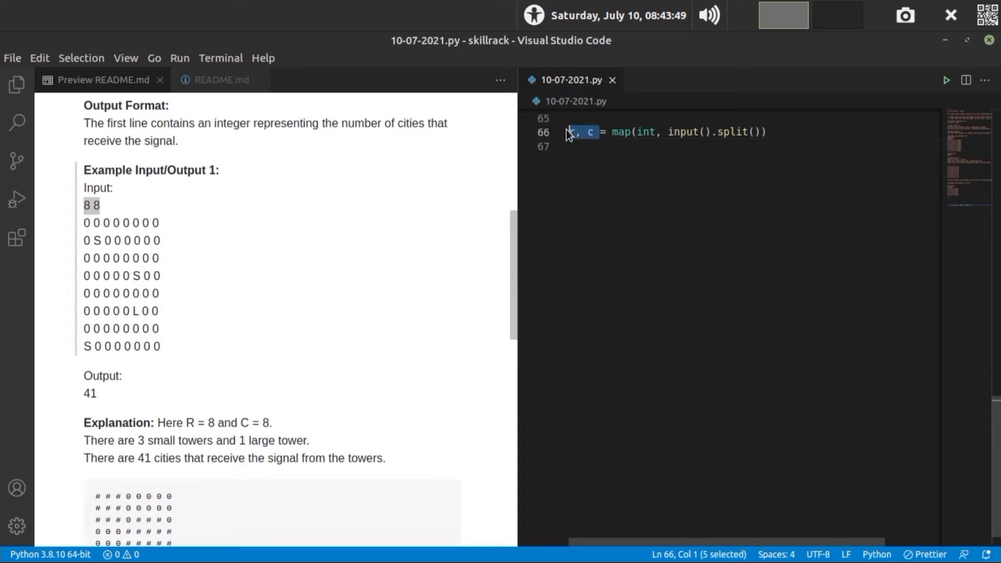
left_click(592, 149)
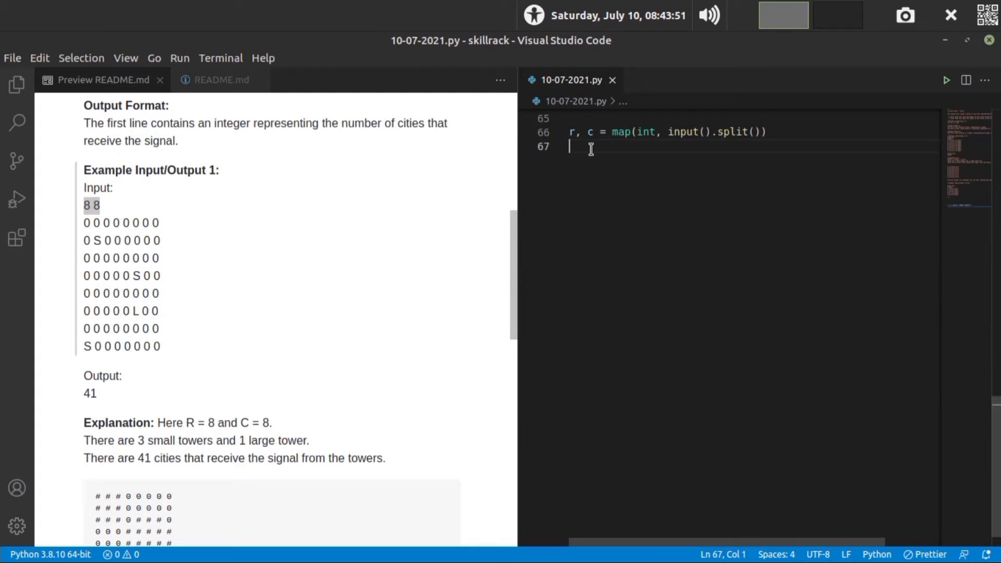
type("List")
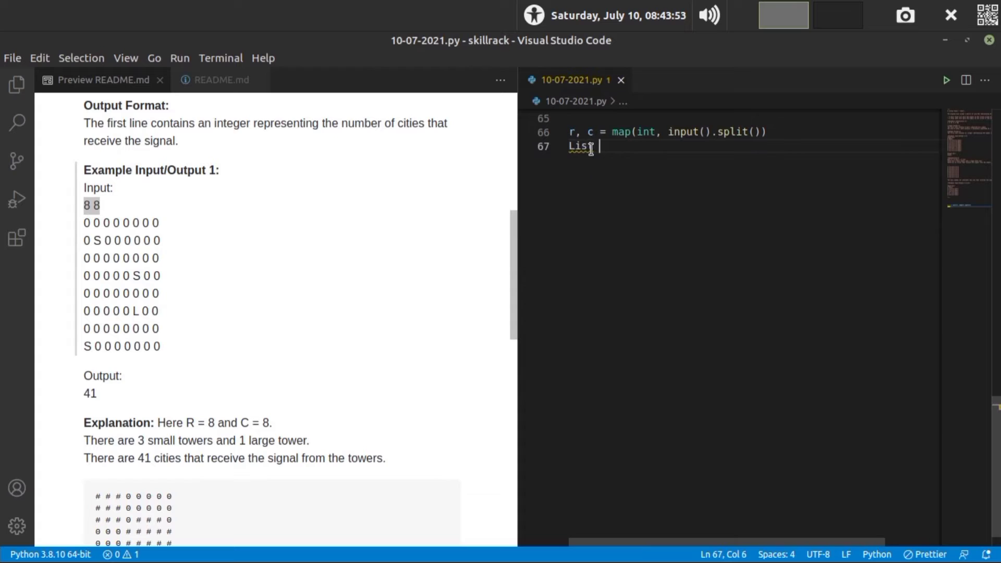
type(" = [")
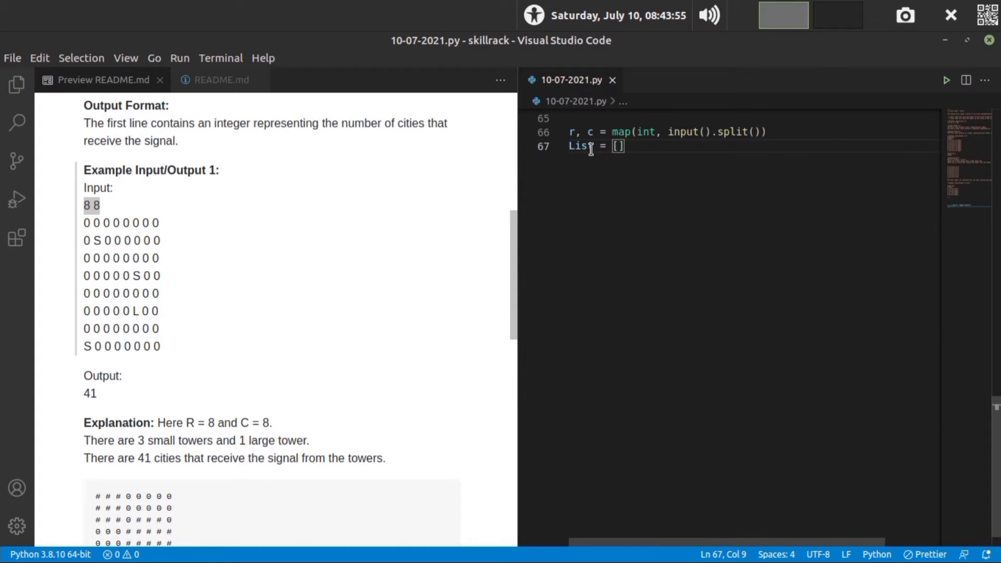
type("input().")
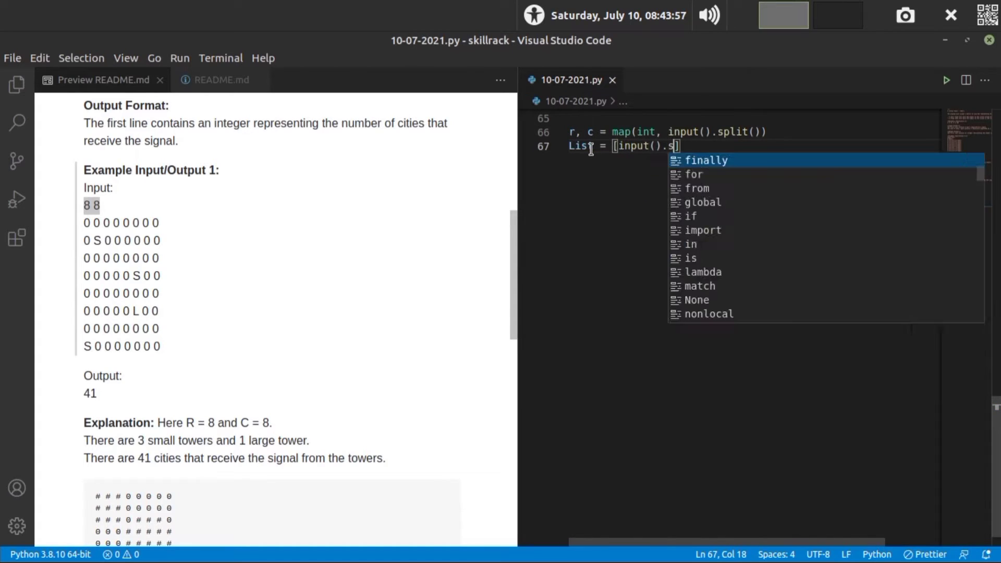
type("strip().")
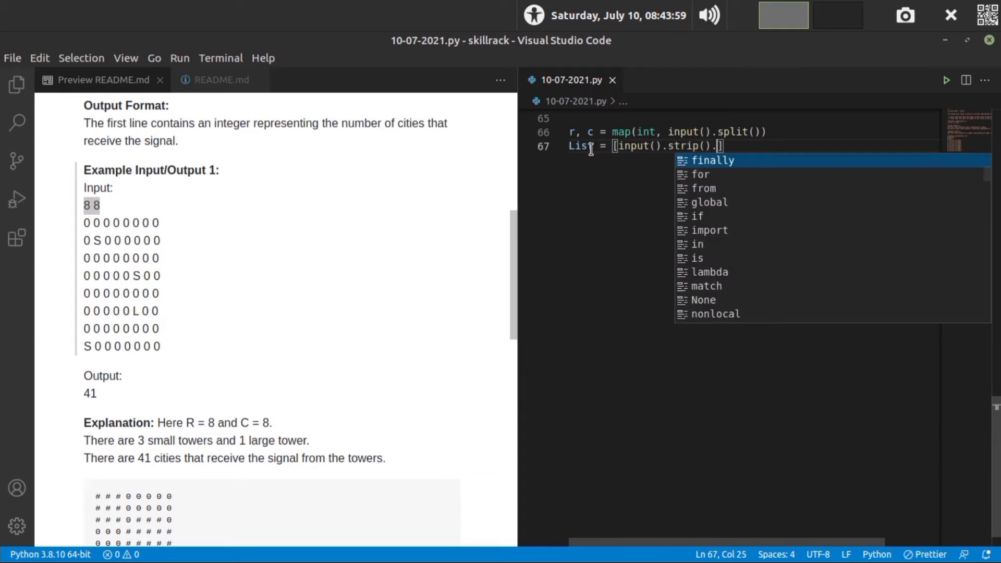
type("s")
key("Tab")
type("()")
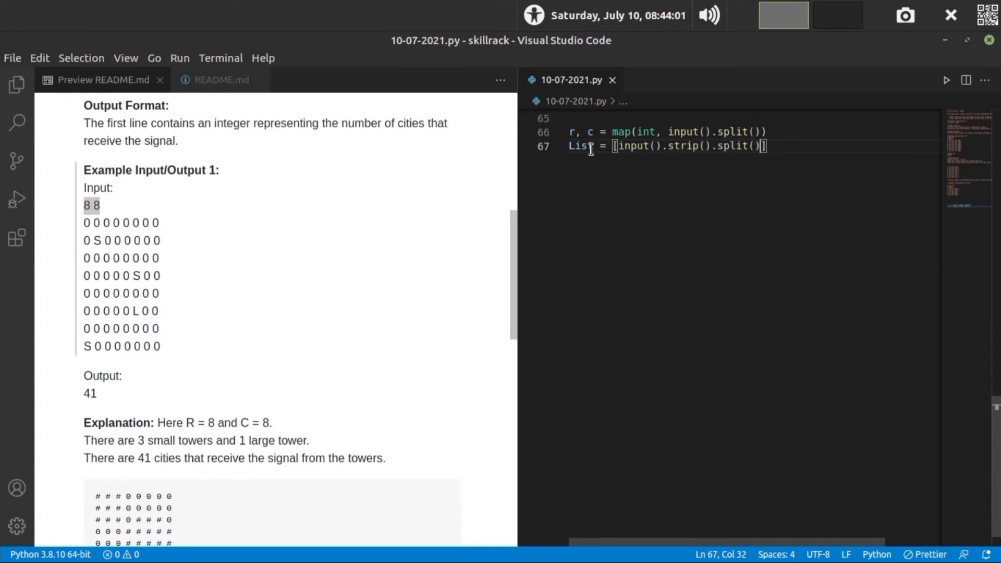
type(" for _ in ")
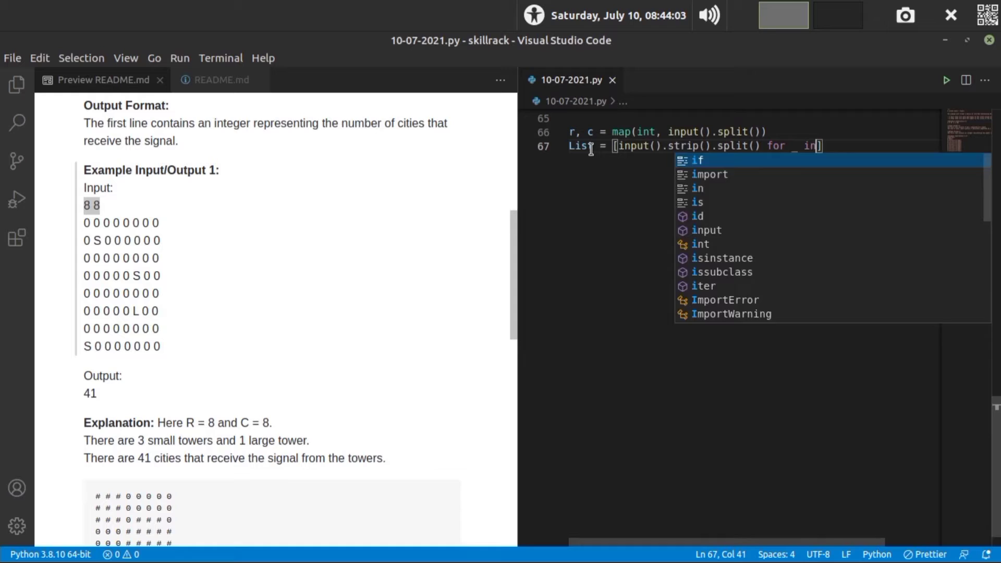
type("range(")
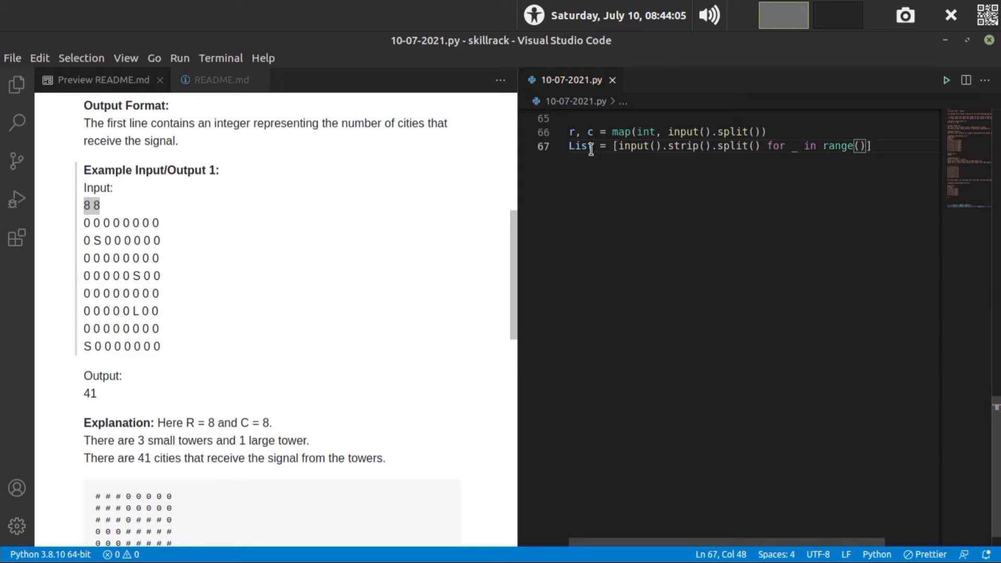
type("r")
key("Right")
key("Right")
key("Return")
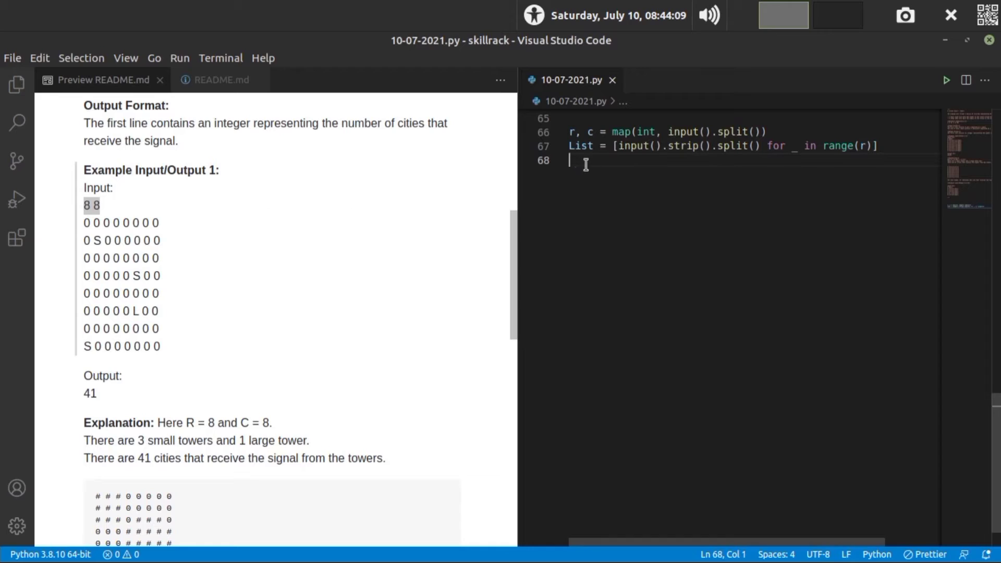
type("res ")
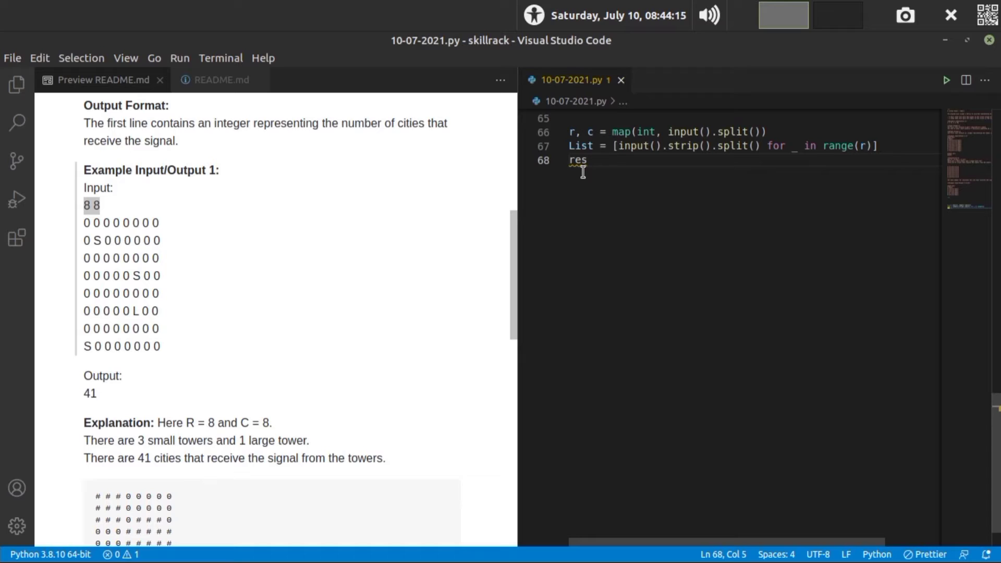
type("= [")
type("[0")
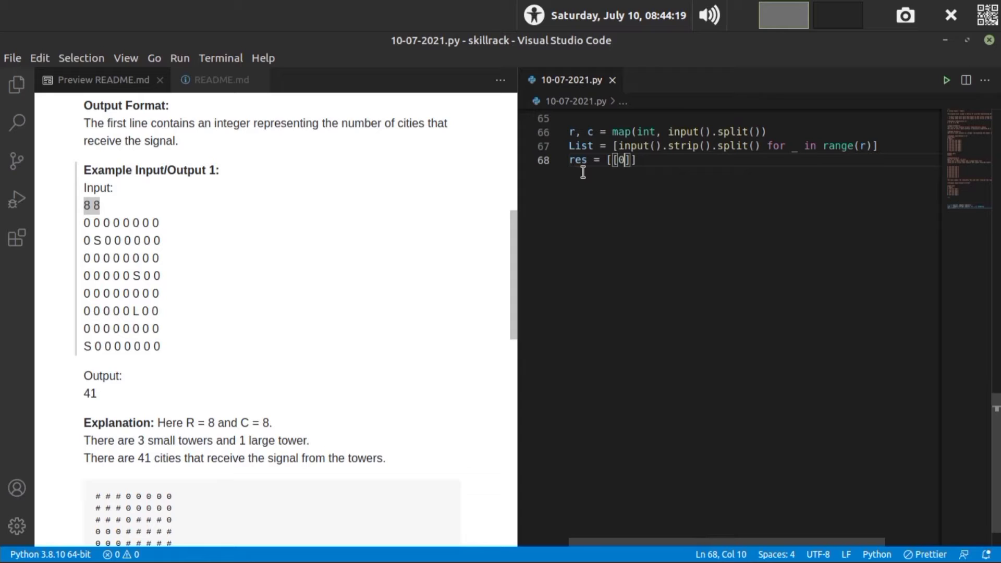
Quote the '0' and close the inner list after range(r) on the res line.
key("Left")
type("'")
key("Right")
type("'")
type("f")
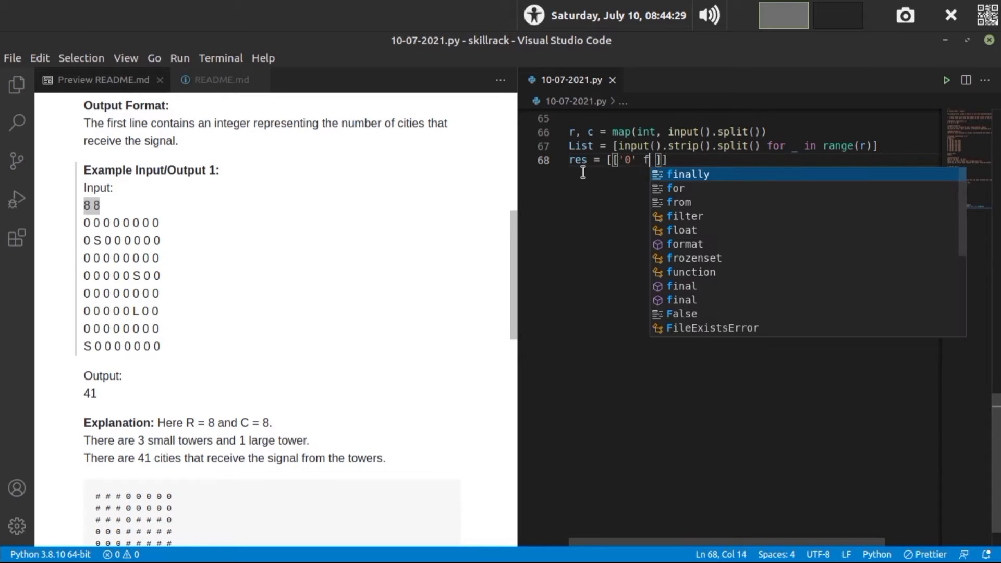
type("or _ in ")
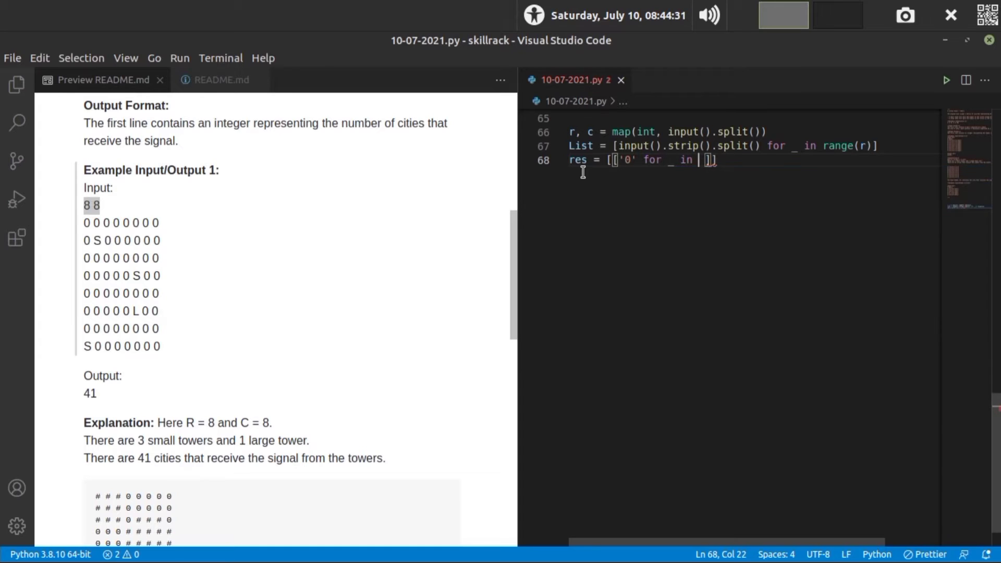
type("range()")
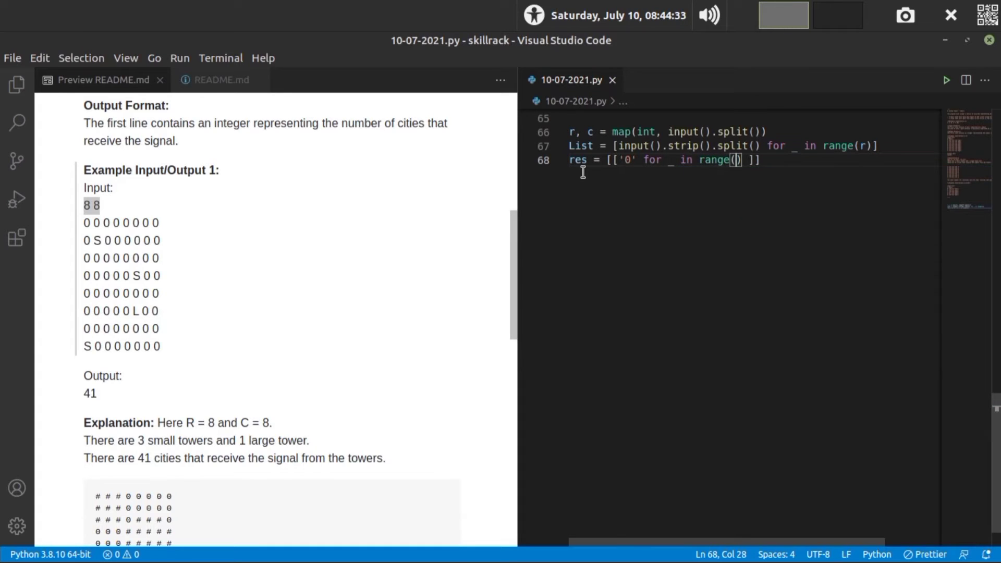
type("r)")
key("Delete")
type("]")
key("Left")
key("shift+End")
left_click(620, 160, "shift")
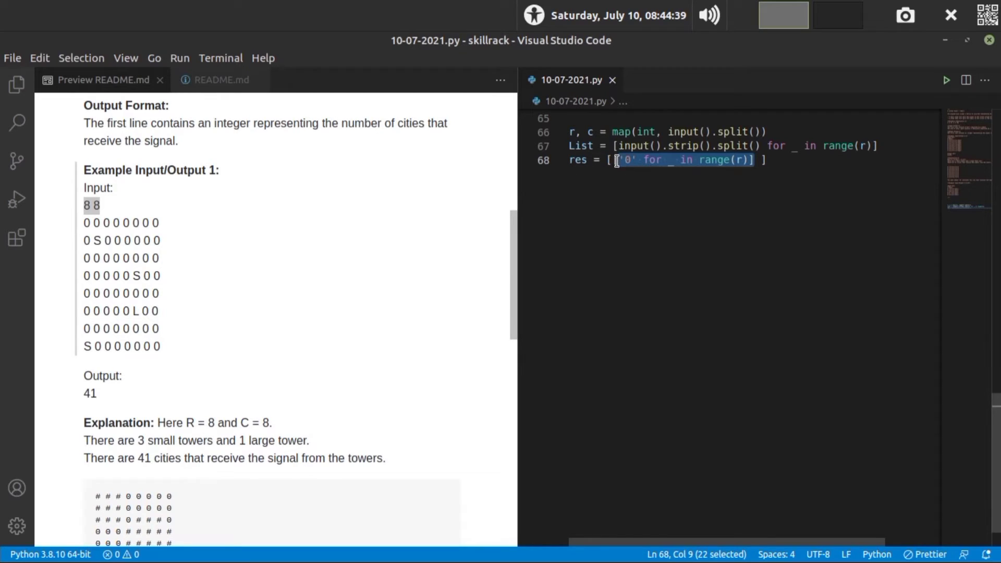
Finish res with the range(c) outer loop, open line 69, and highlight the input lines.
left_click_drag(166, 225, 68, 226)
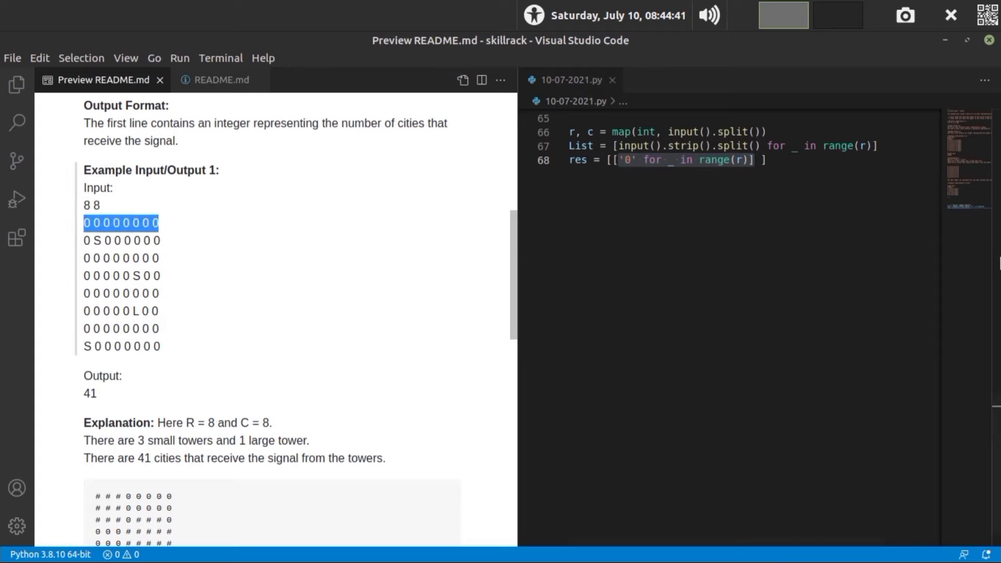
left_click(757, 161)
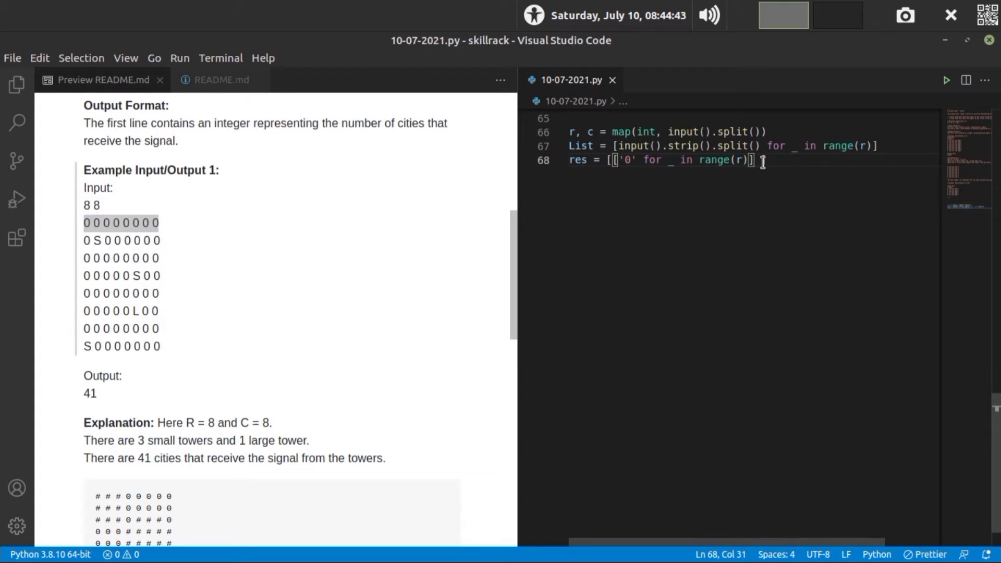
type("for ")
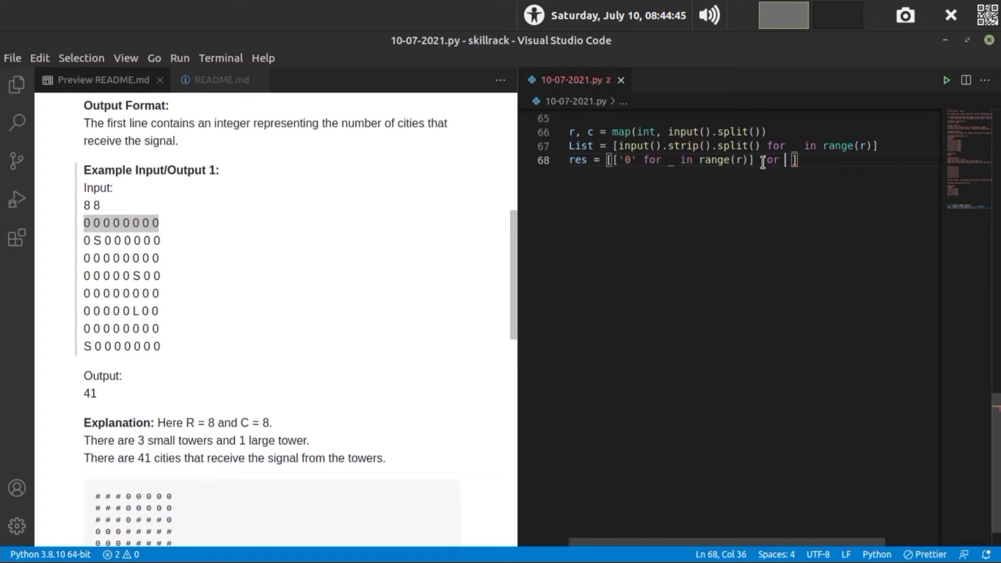
type("_ in ra")
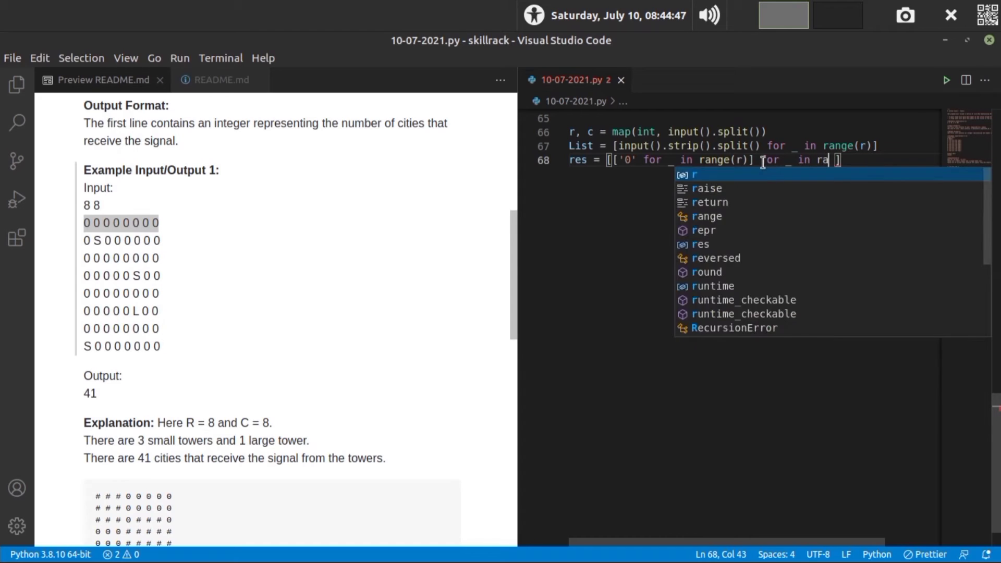
type("nge(c)")
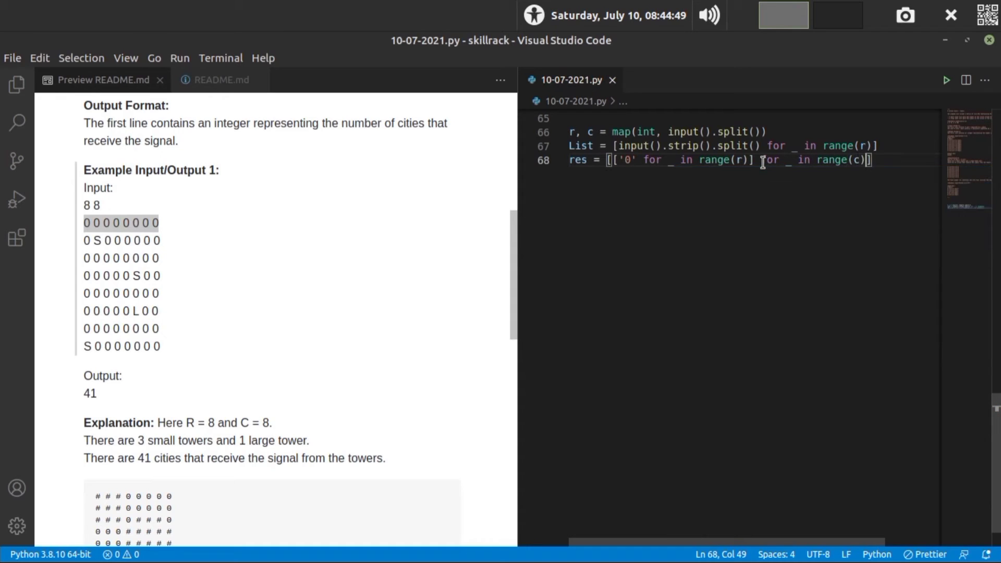
key("Return")
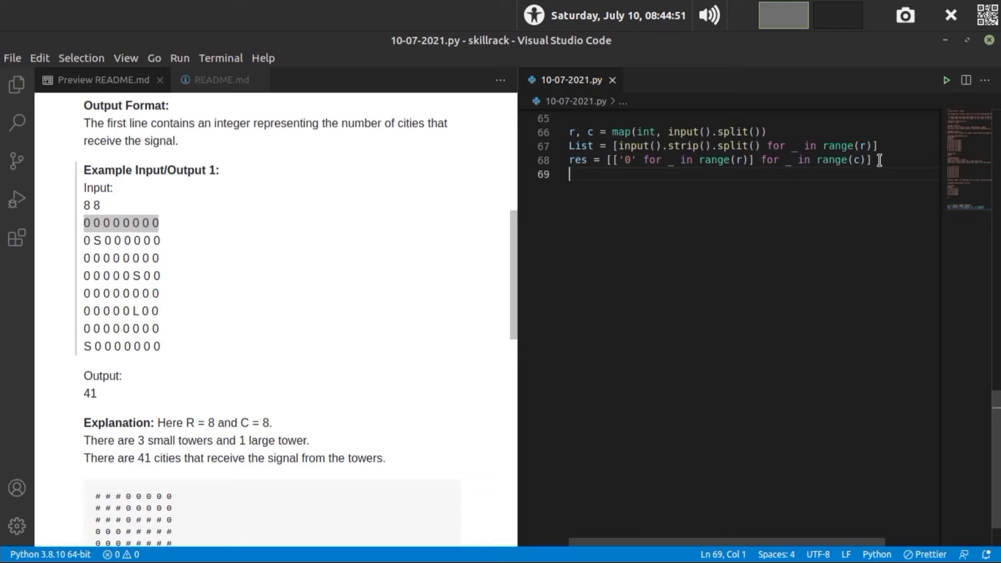
left_click_drag(875, 159, 754, 160)
mouse_move(595, 139)
left_mouse_down()
mouse_move(555, 141)
mouse_move(558, 133)
left_mouse_up()
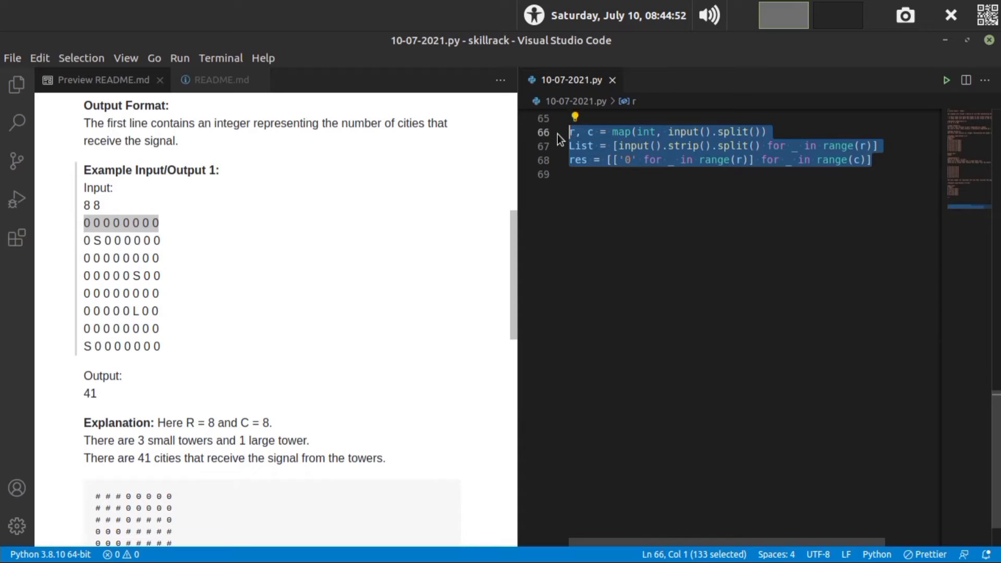
Add a blank line and write def fillCityWhichHaveTower(x, y, val): with an indented body line.
left_click(598, 196)
key("Return")
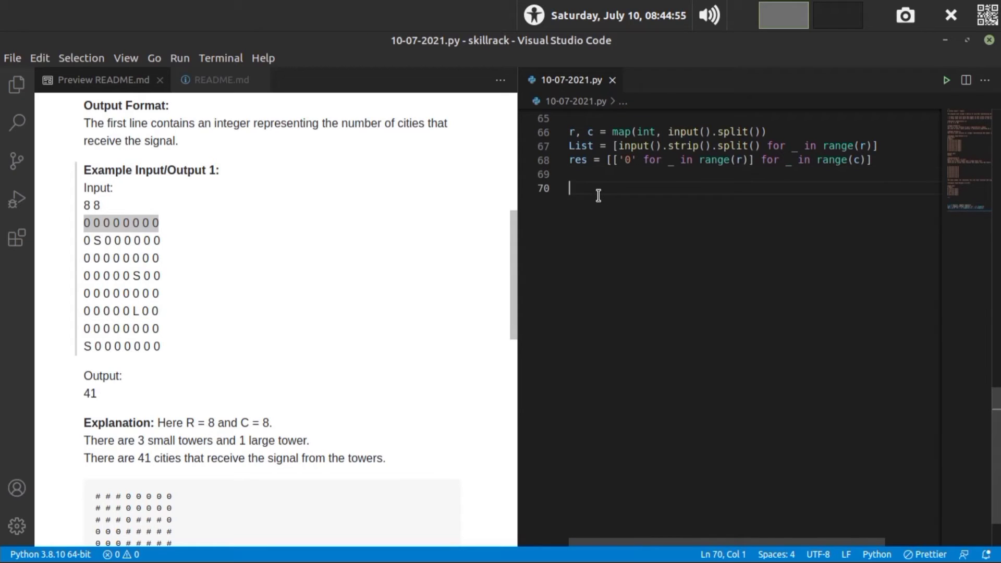
type("def")
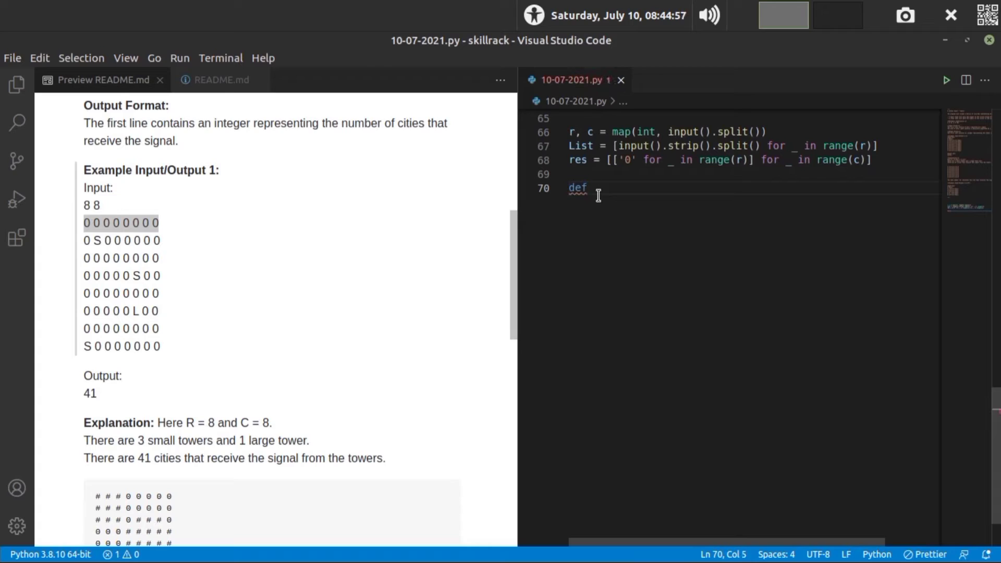
type(" fillC")
type("it")
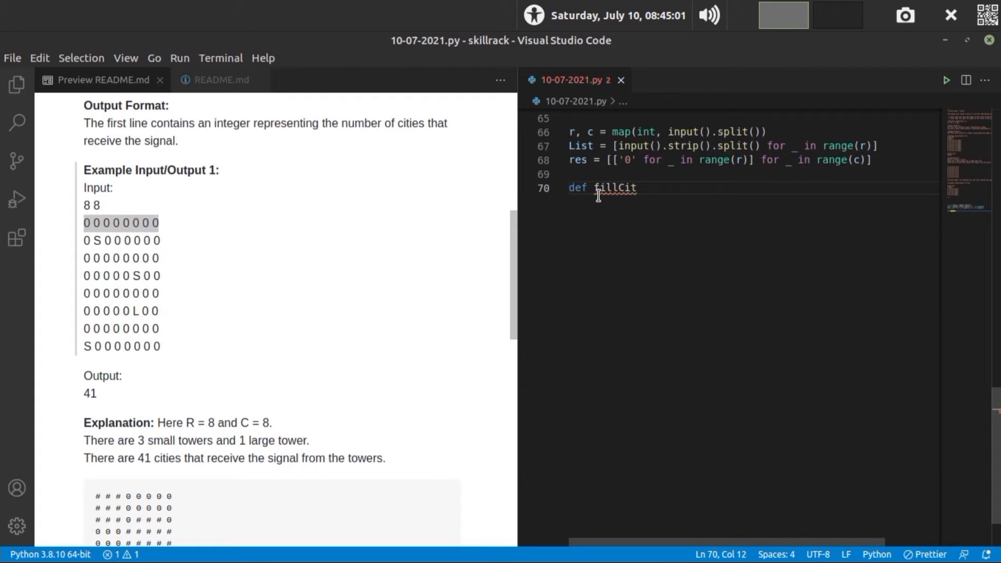
type("yWih")
key("BackSpace")
key("BackSpace")
type("hichH")
type("aveT")
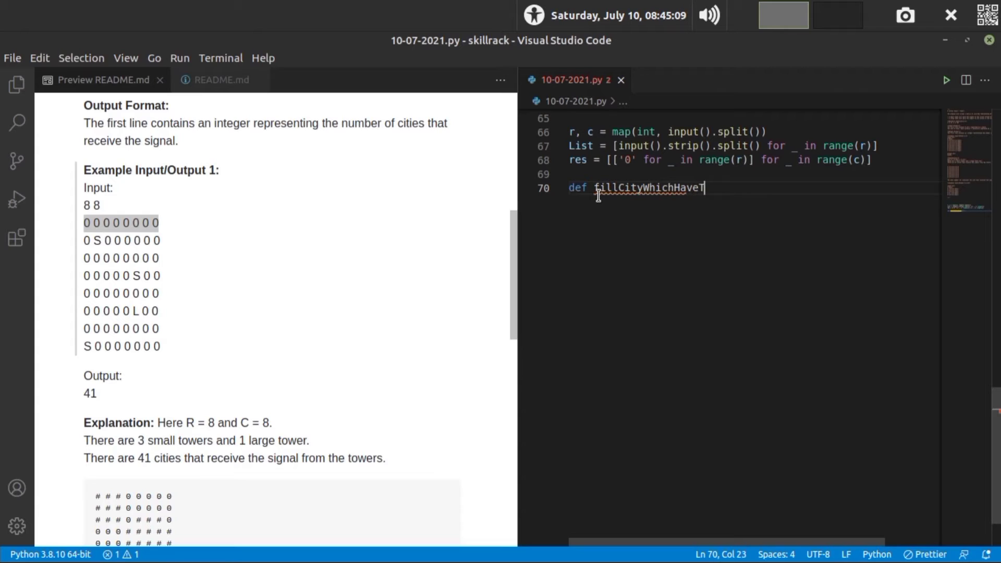
type("ower(")
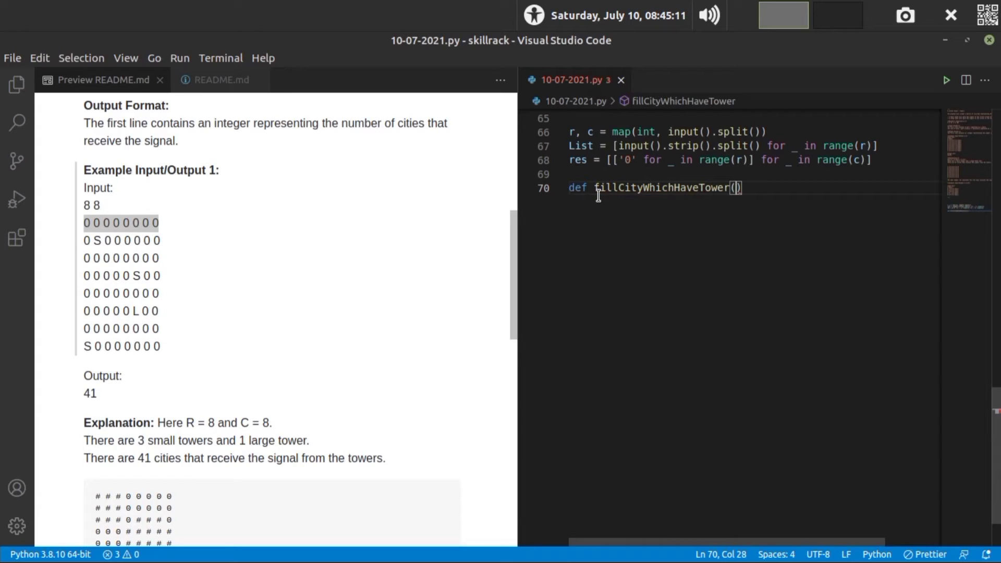
type("x, ")
type("y, ")
type("val")
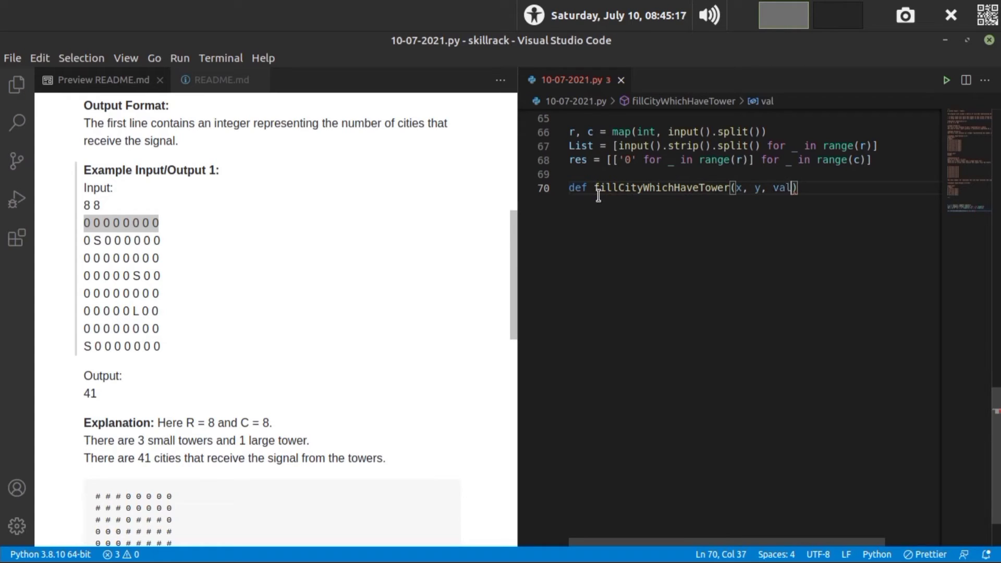
key("End")
type(":")
key("Return")
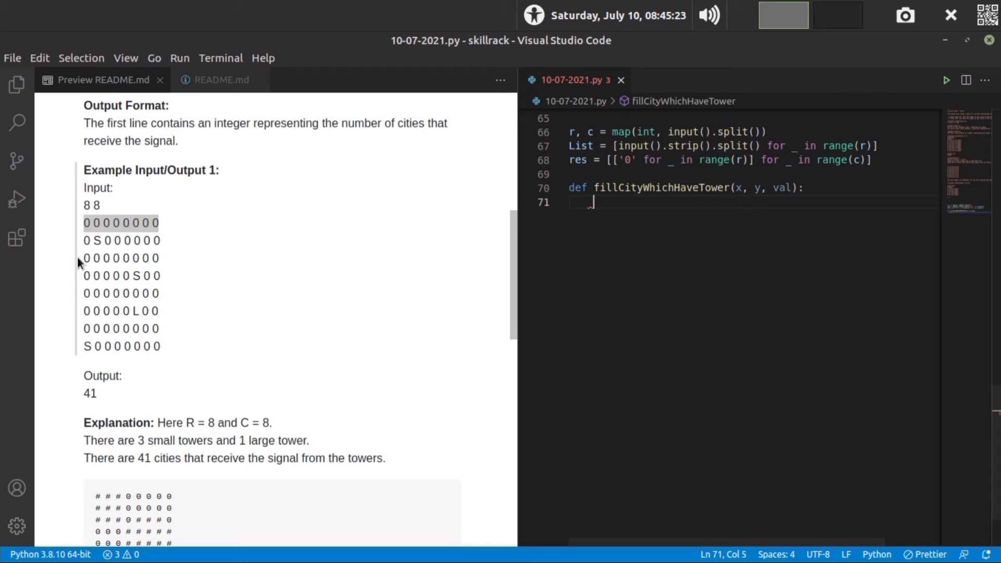
left_click(102, 241)
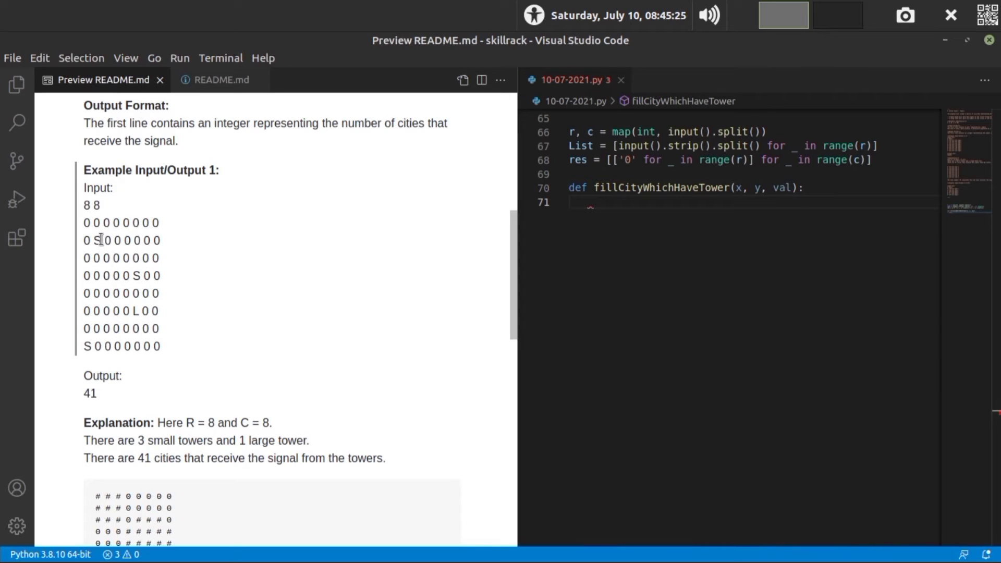
double_click(100, 240)
left_click_drag(141, 312, 129, 311)
left_click(612, 207)
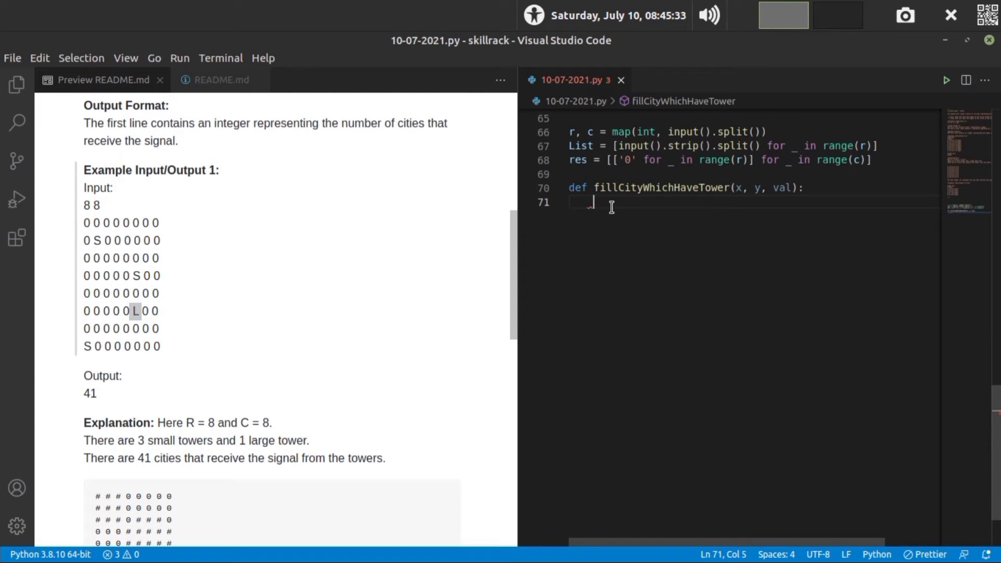
type("for ")
type("i")
type(" inn")
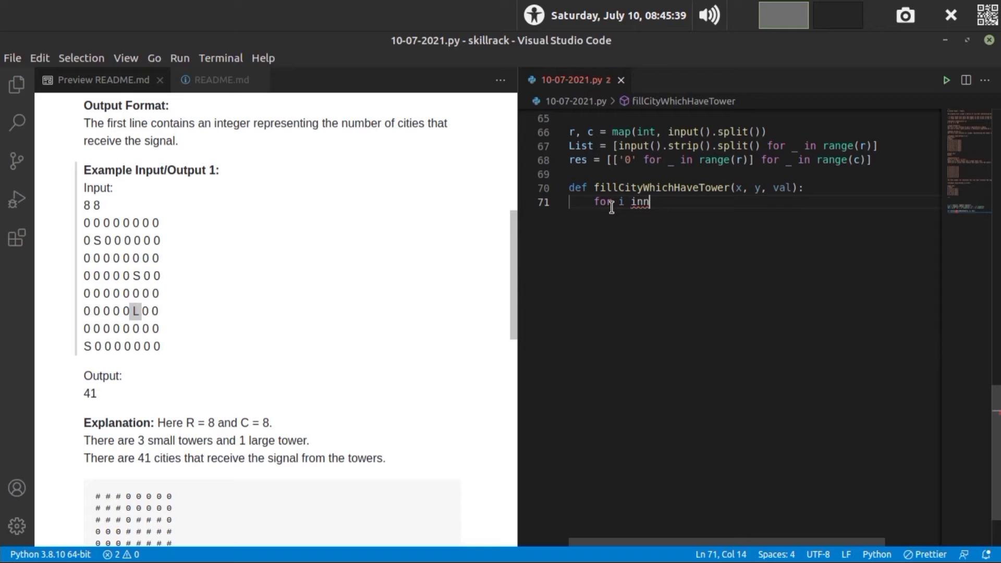
Write for i in range(x-val, y+val+1): on line 71 and begin an if beneath it.
key("BackSpace")
type("range()")
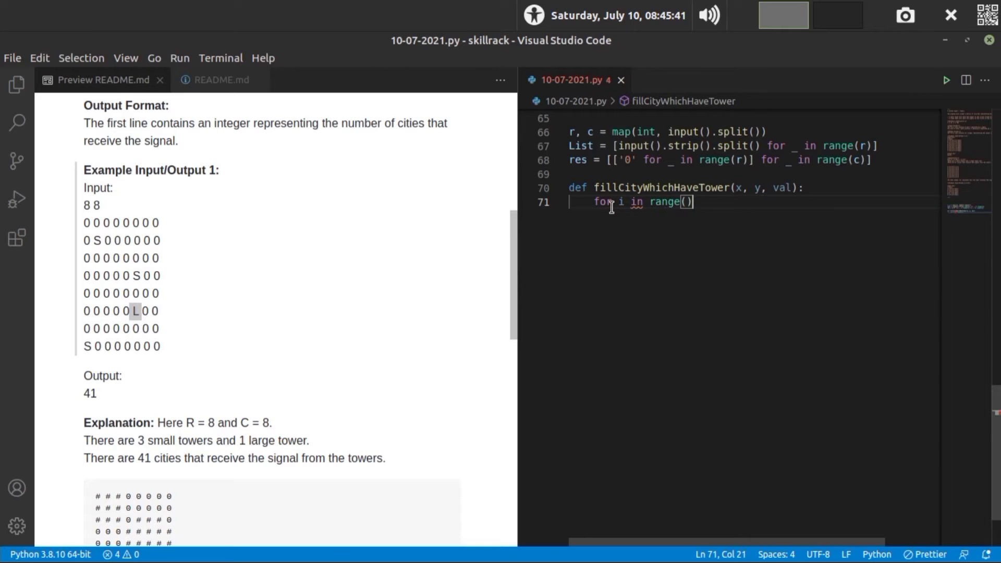
key("Left")
type("x-")
type("val, y")
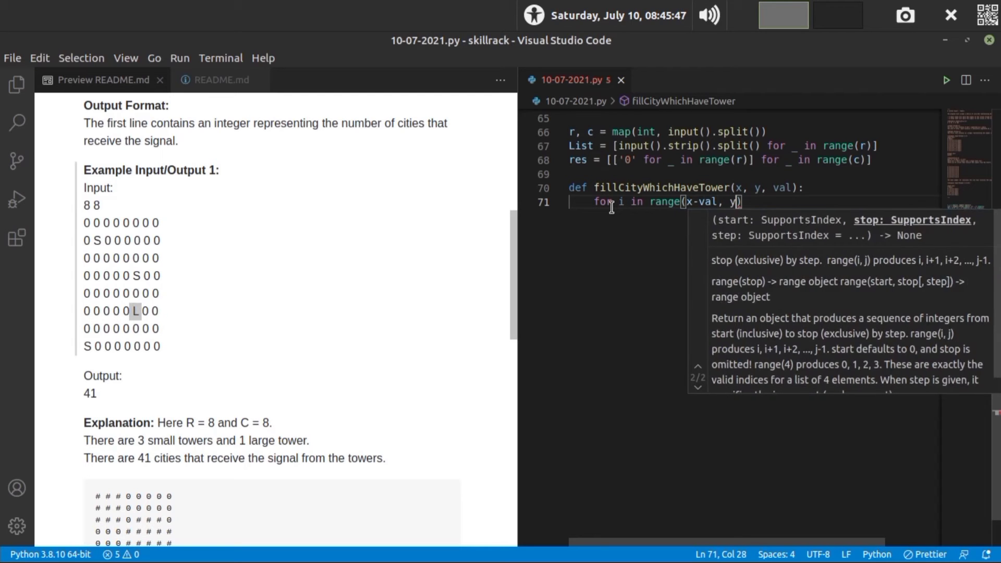
type("+va")
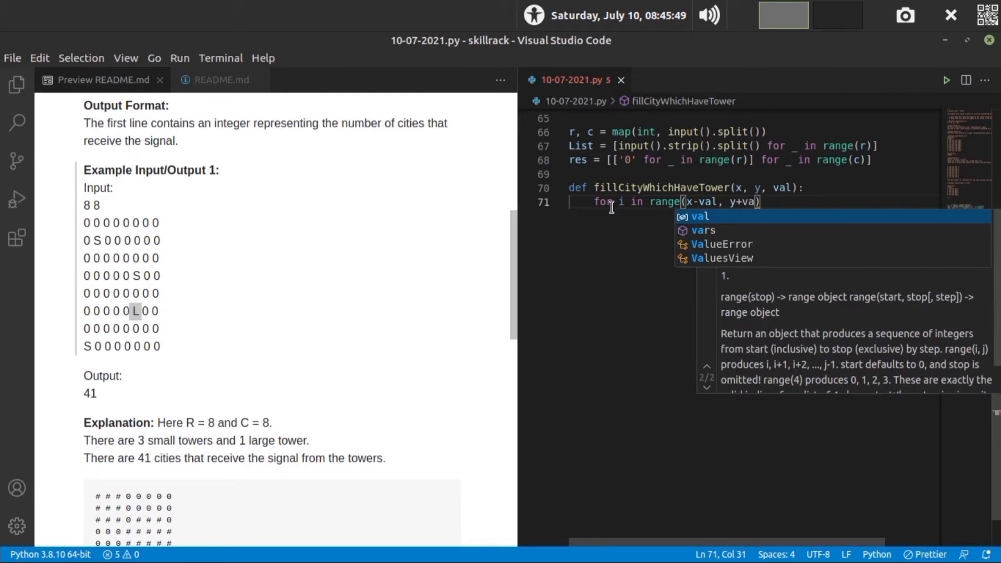
type("l+1)")
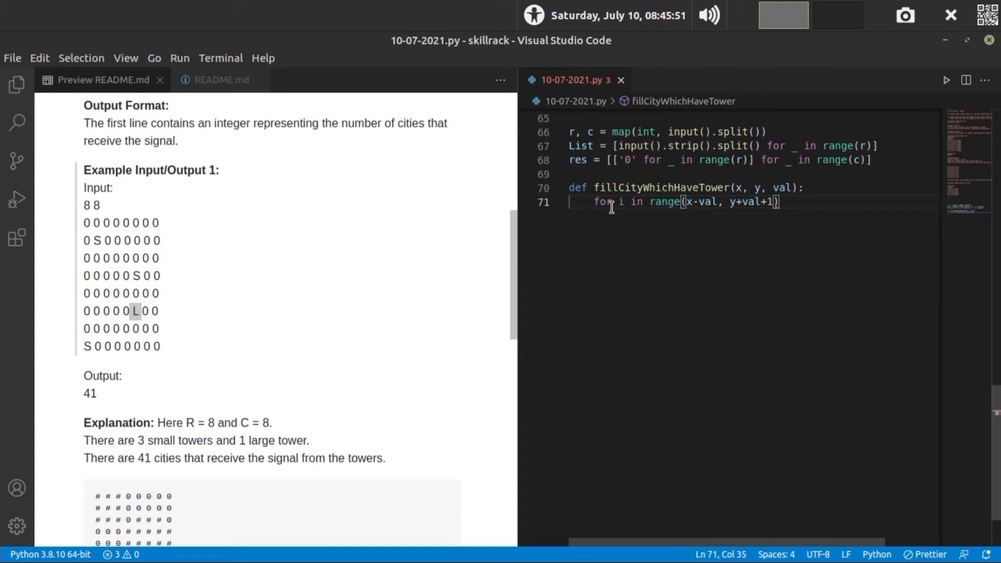
type(":")
key("Return")
type("if")
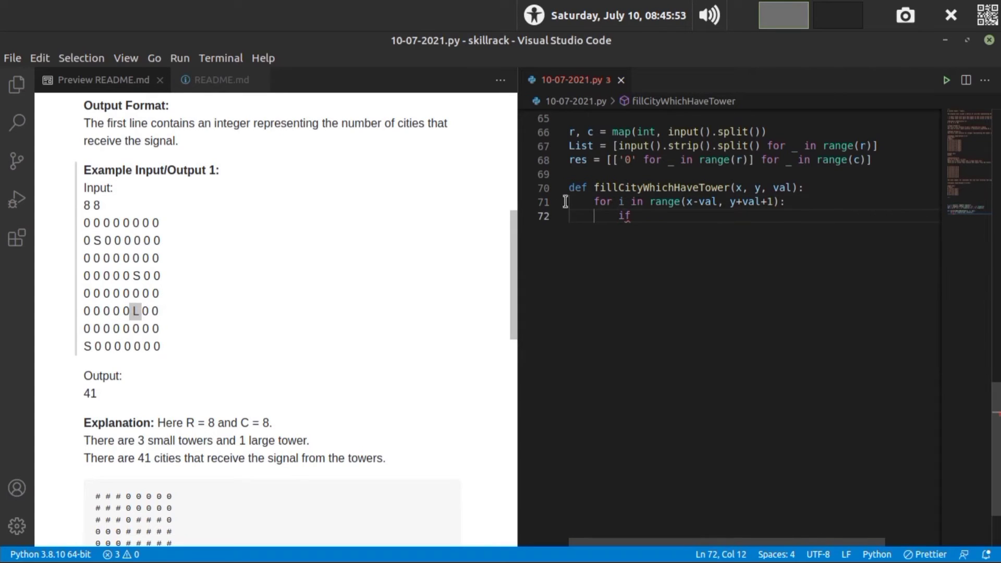
Complete line 72 as if i>=0 and i<r: and begin a for on line 73.
double_click(623, 201)
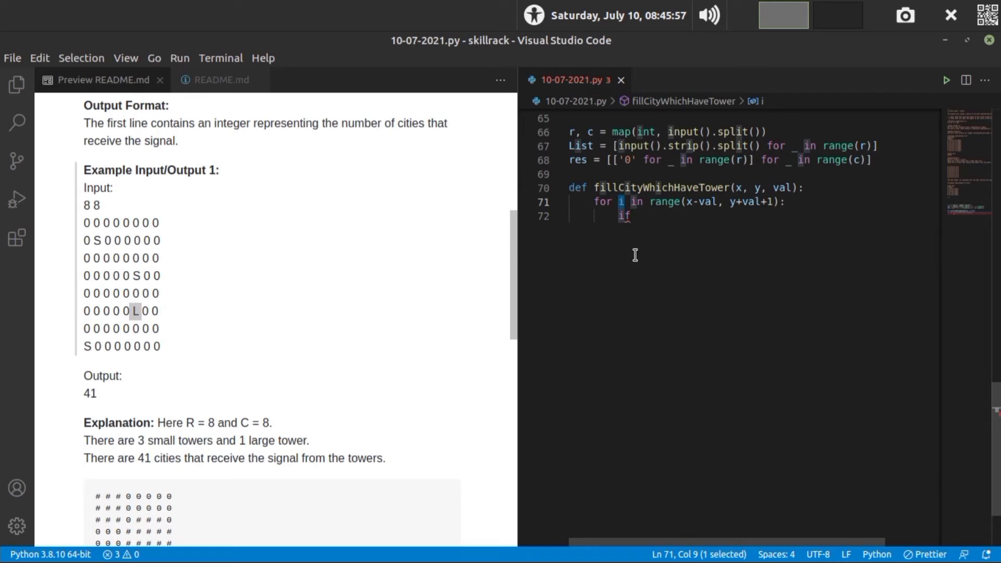
left_click(650, 217)
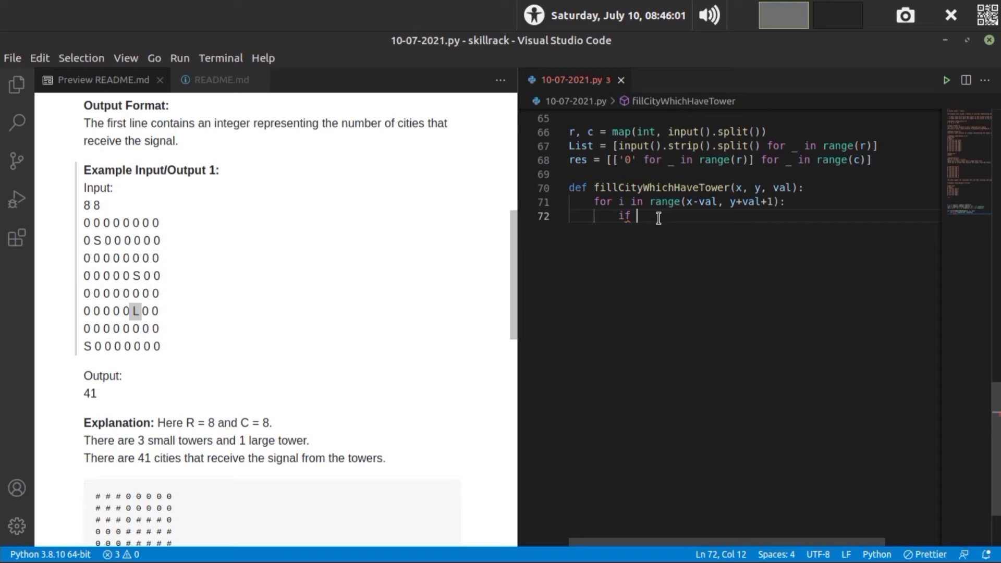
type("i")
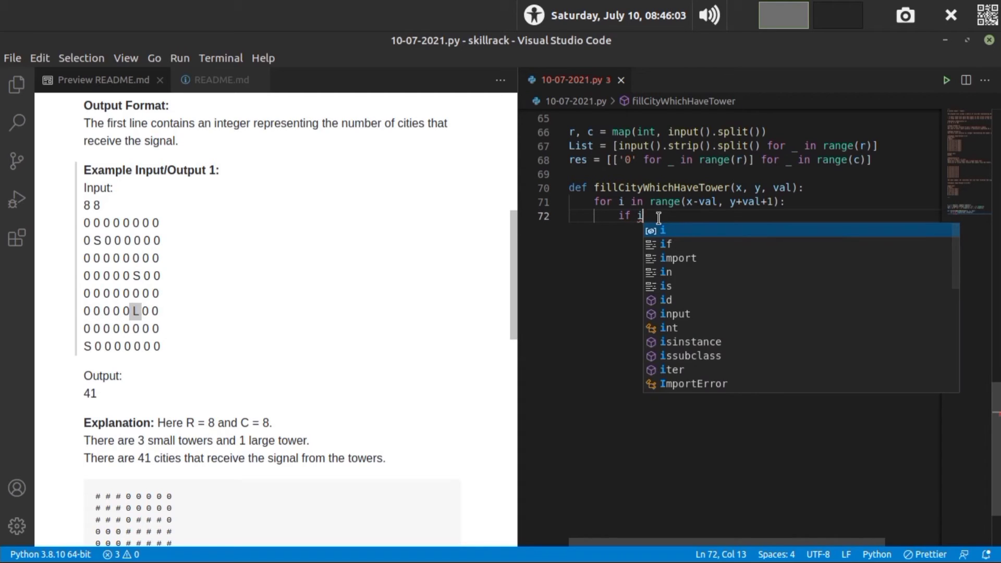
type(">=0 ")
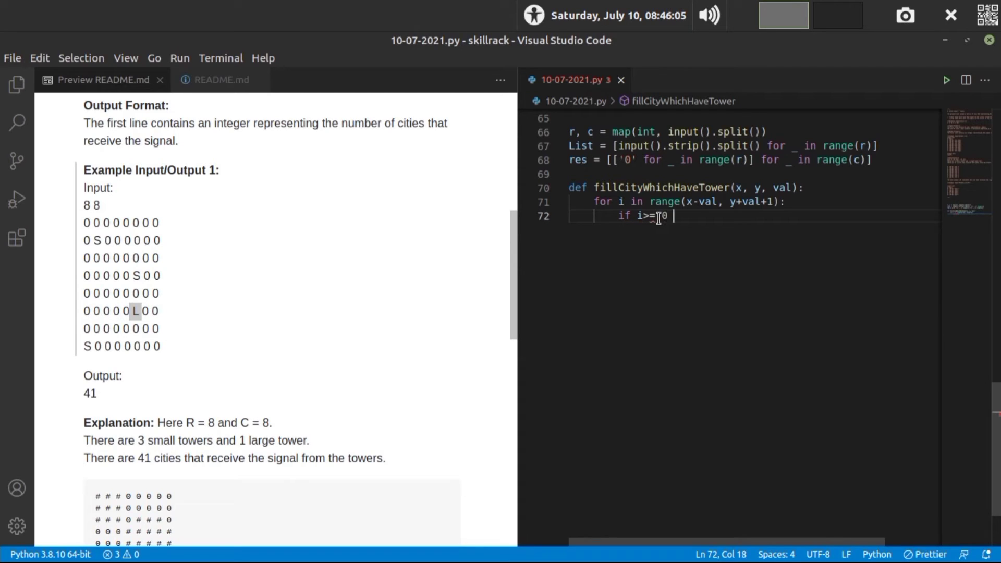
type("and i")
type("<")
type("r:")
key("Return")
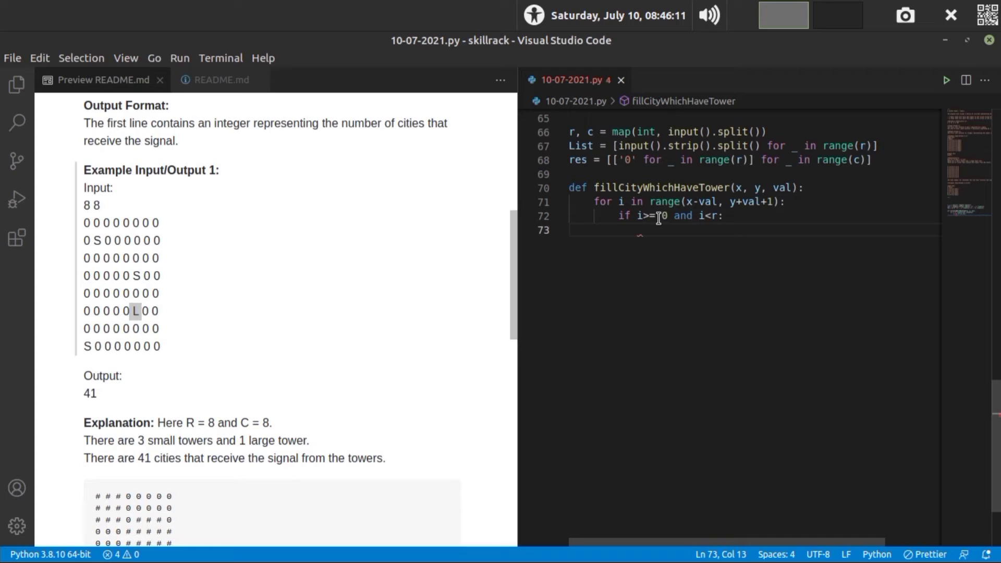
type("for ")
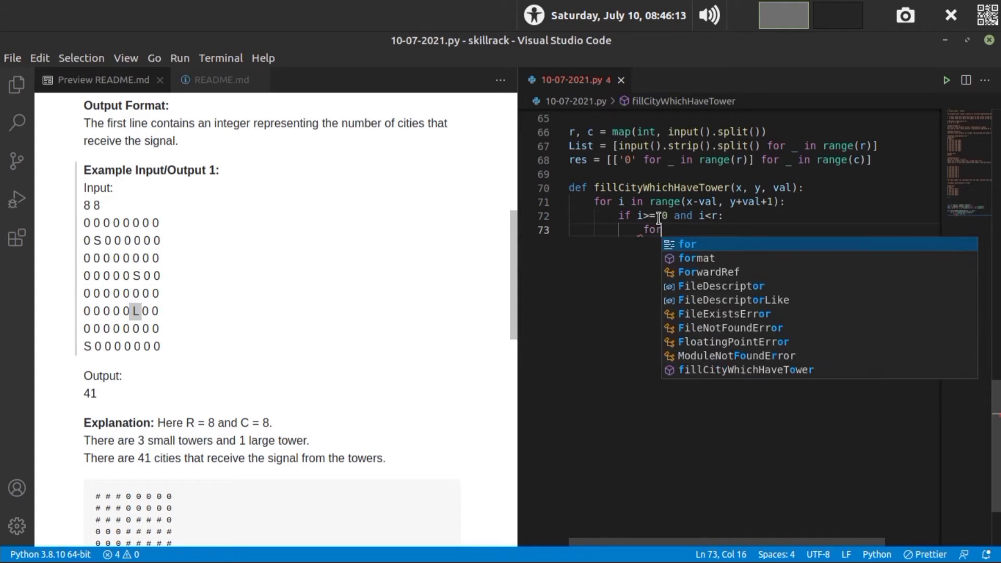
type("j ")
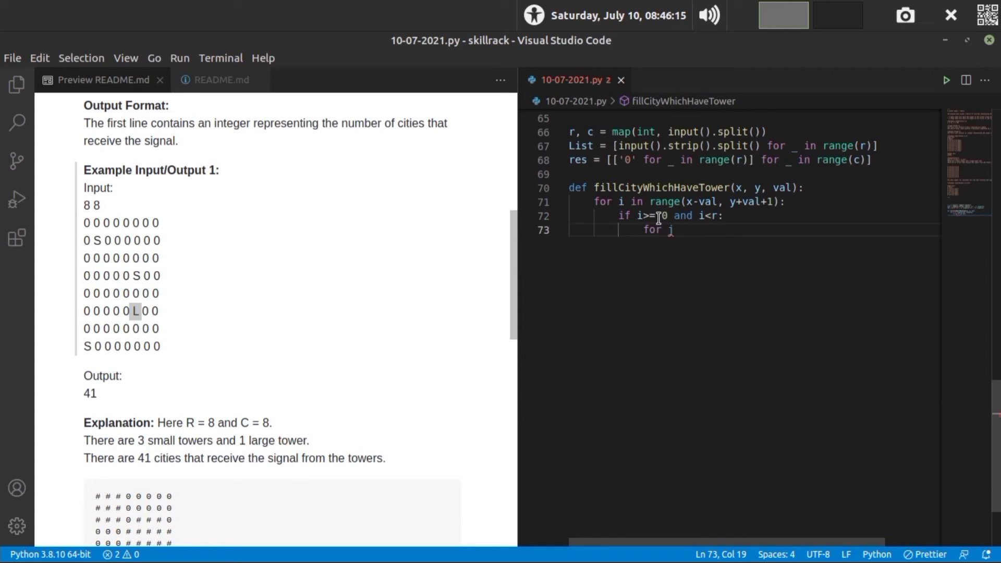
type("in t")
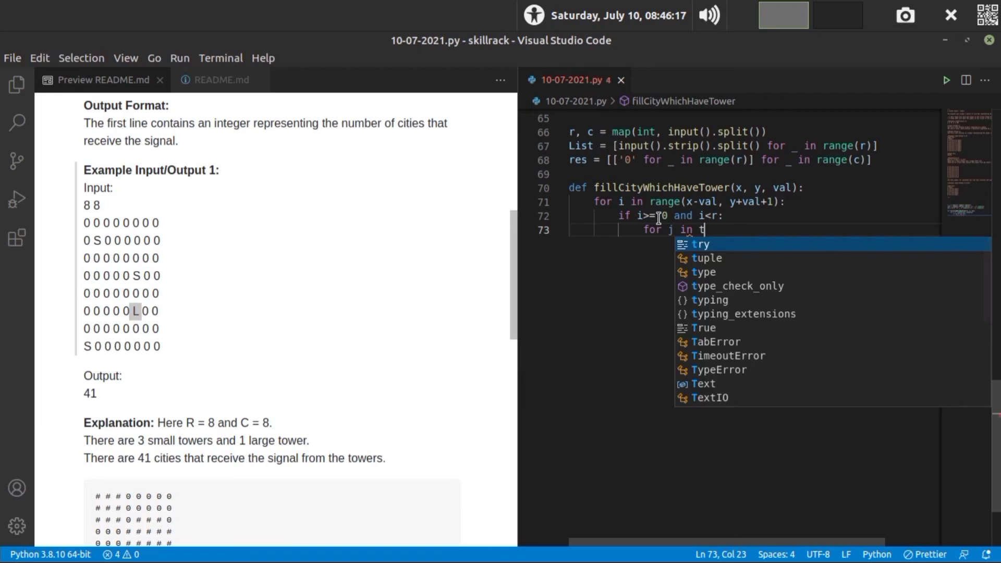
Write for j in range(y-val, y+val+1): on line 73 and open its body.
key("BackSpace")
type("ra")
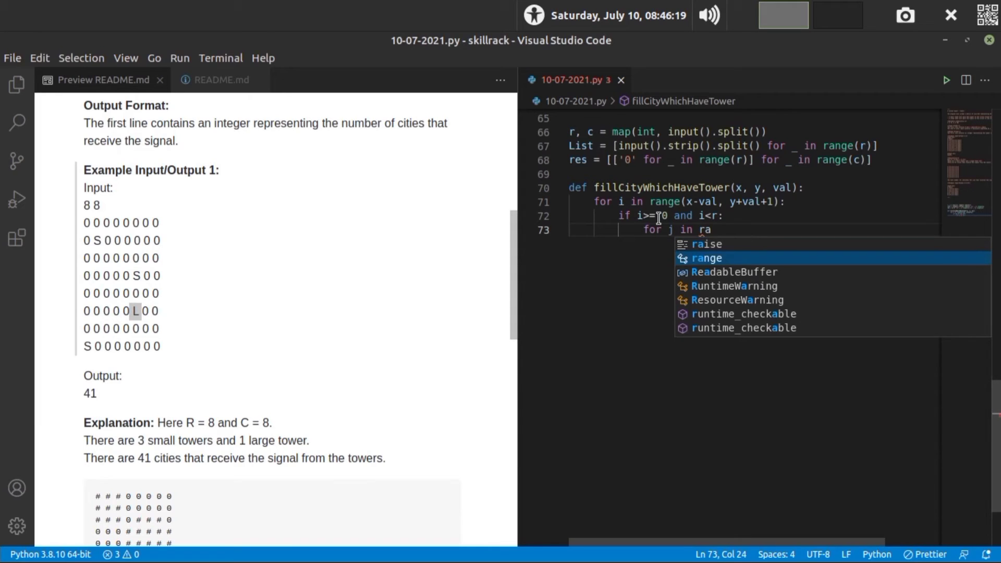
key("Escape")
type("n")
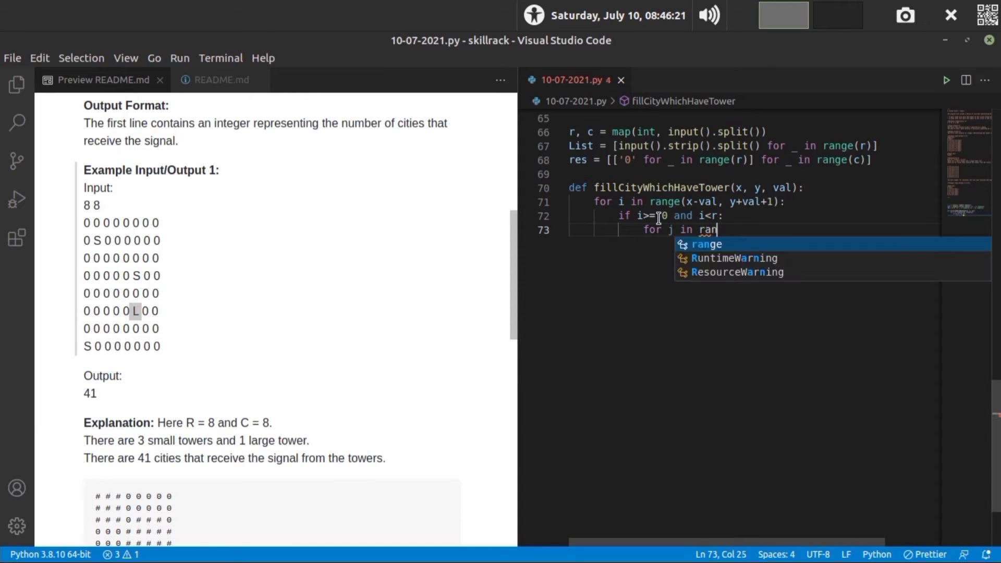
key("Return")
type("()")
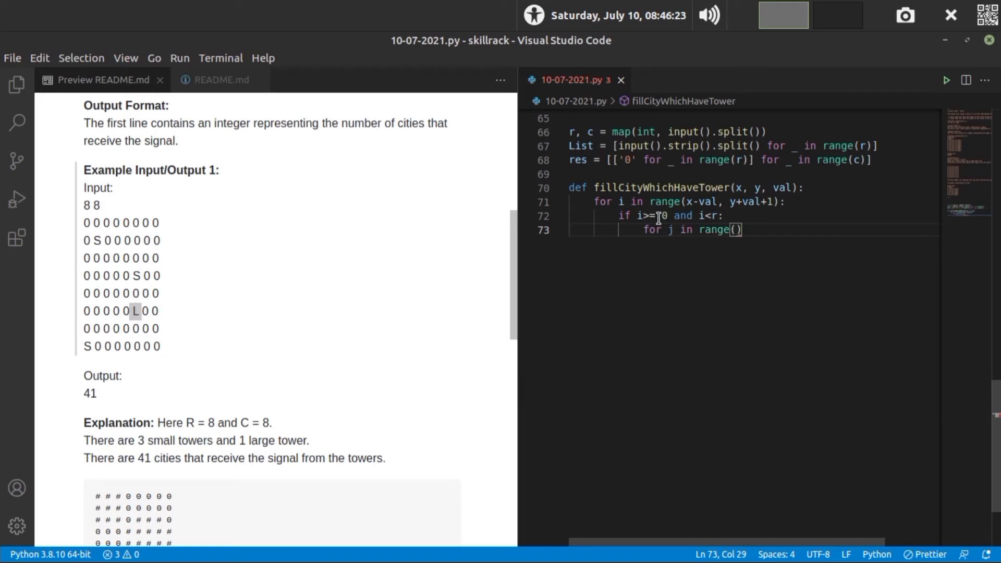
type("y-")
type("val, ")
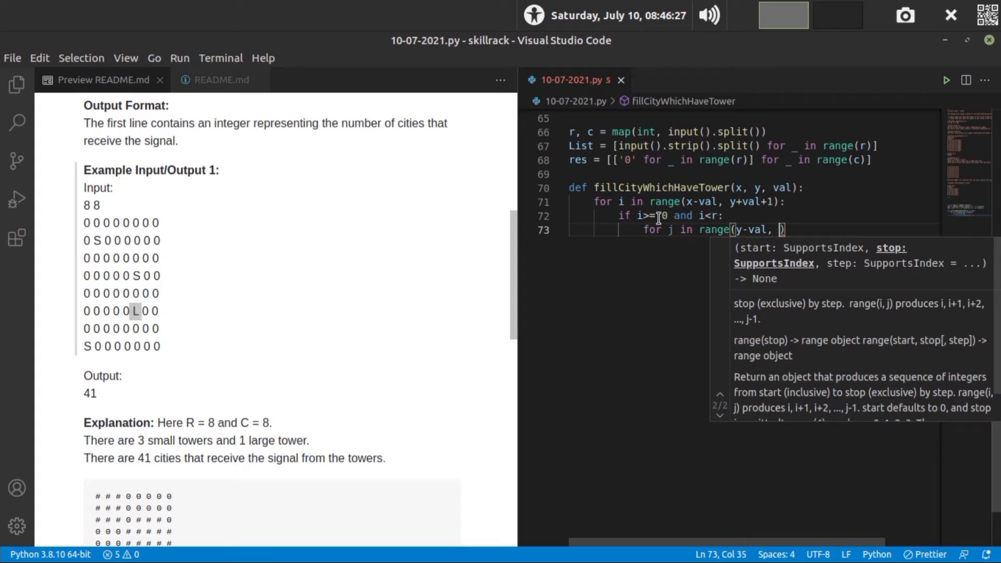
type("y+")
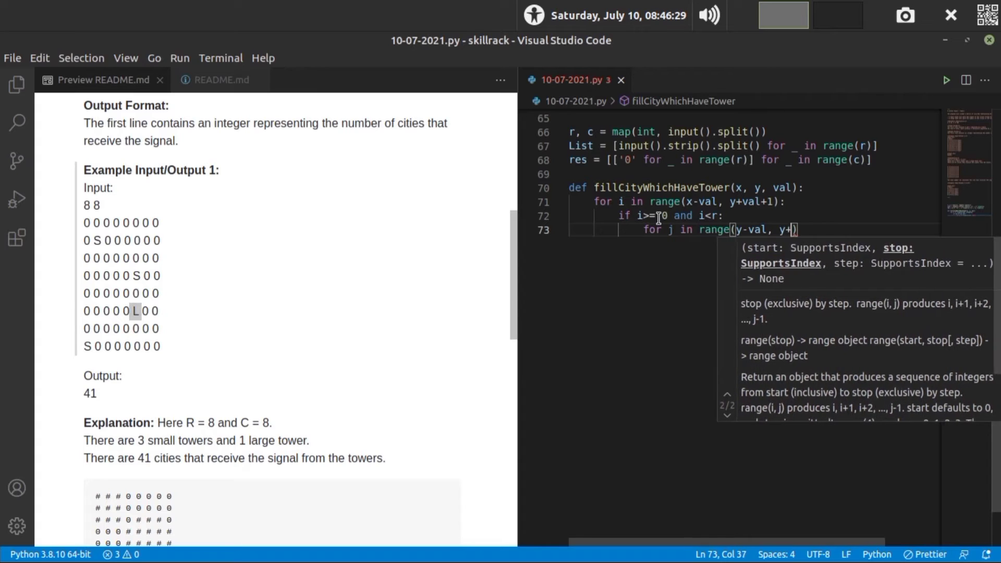
type("val+1")
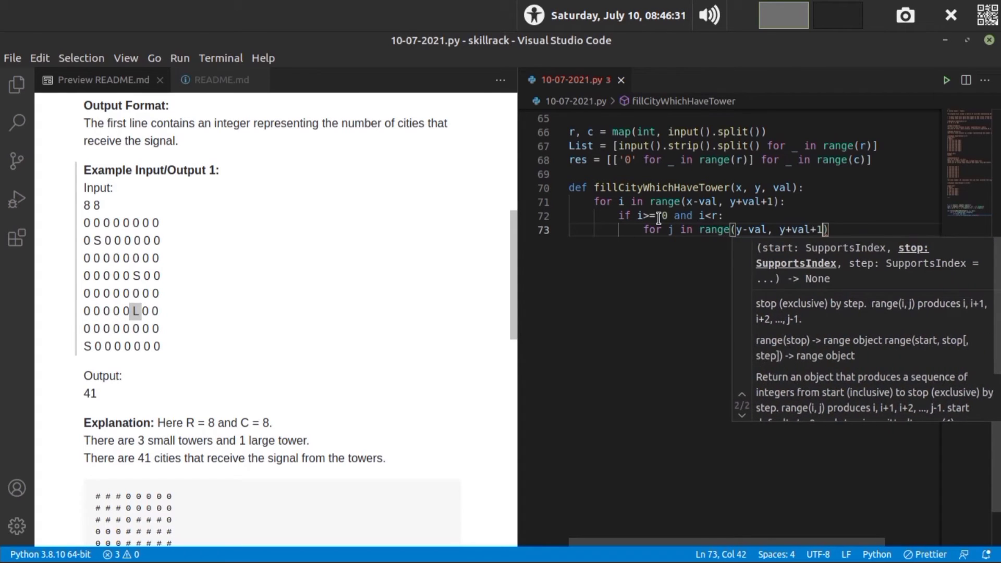
type("):")
key("Return")
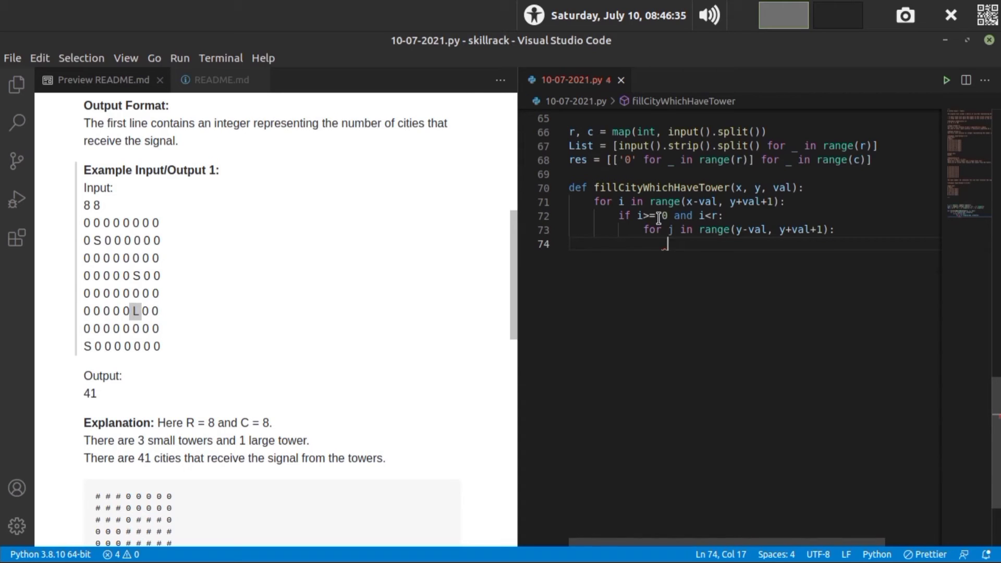
type("if")
type(" j")
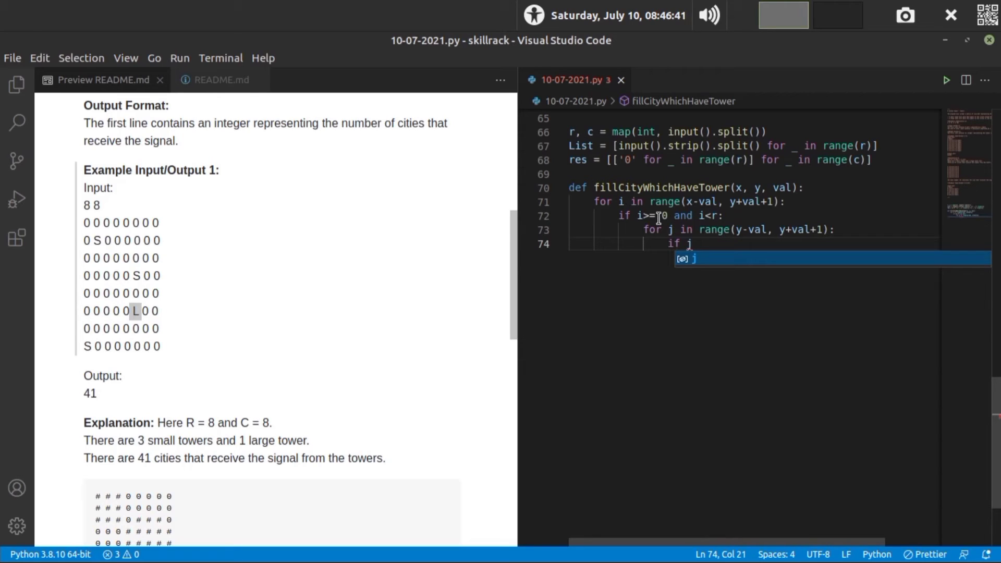
type(">=")
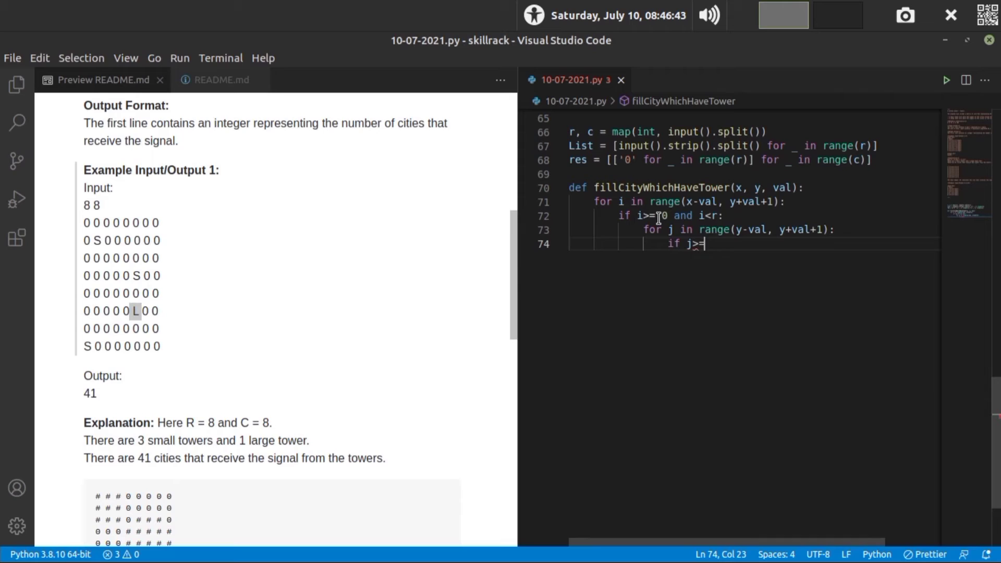
type("0 an")
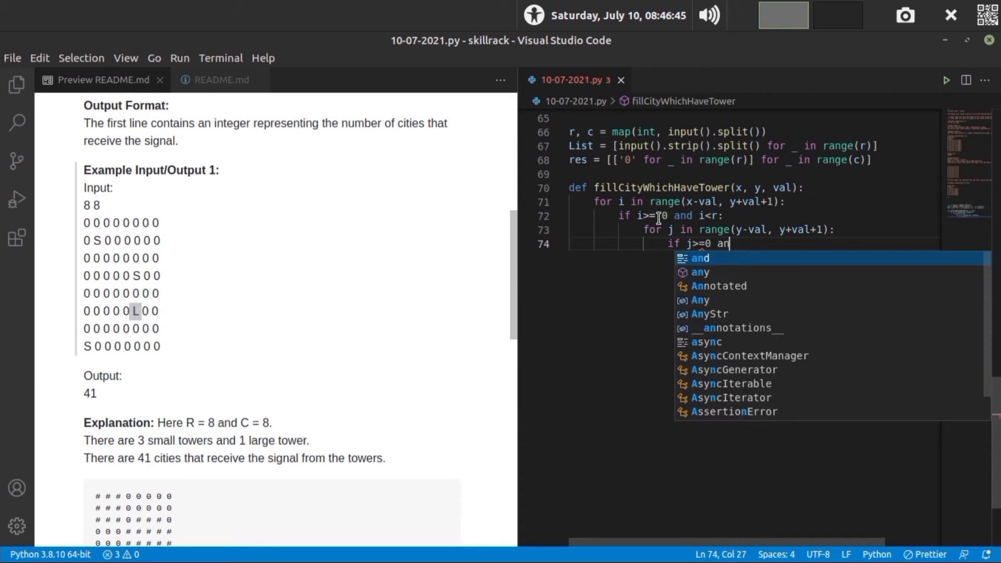
type("d j<")
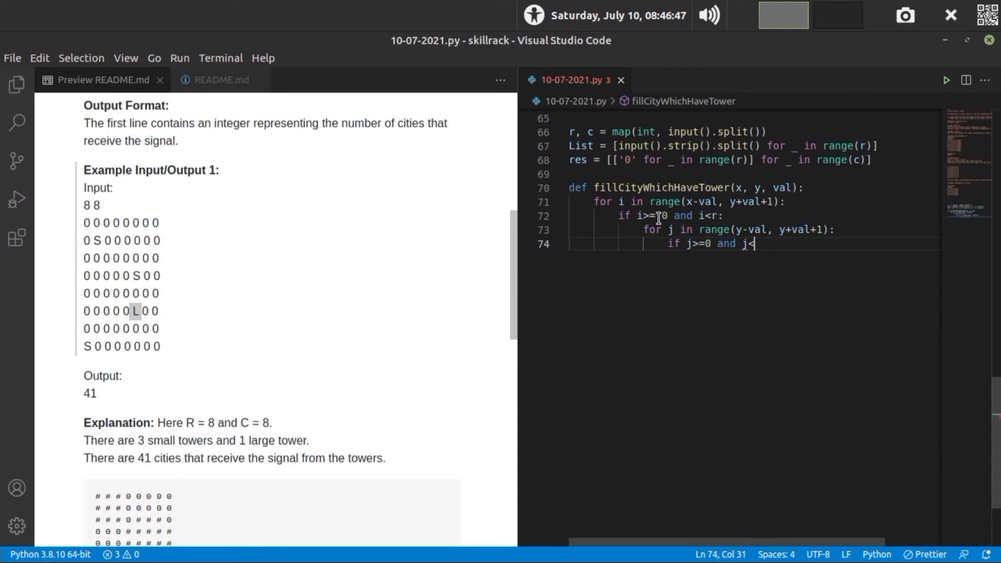
type("c")
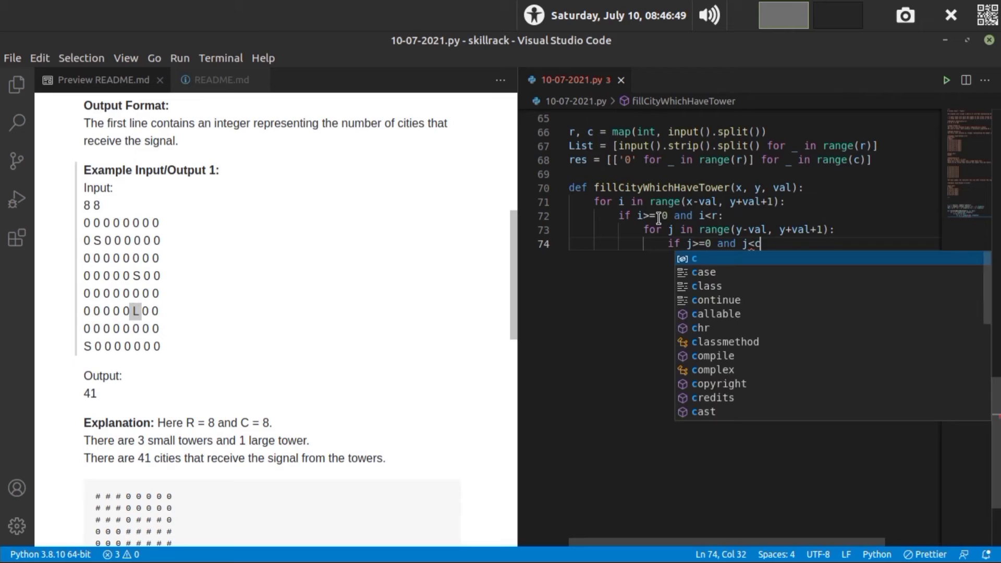
type(":")
Add if j>=0 and j<c: with res[i][j] = '#', then return to top level.
key("Return")
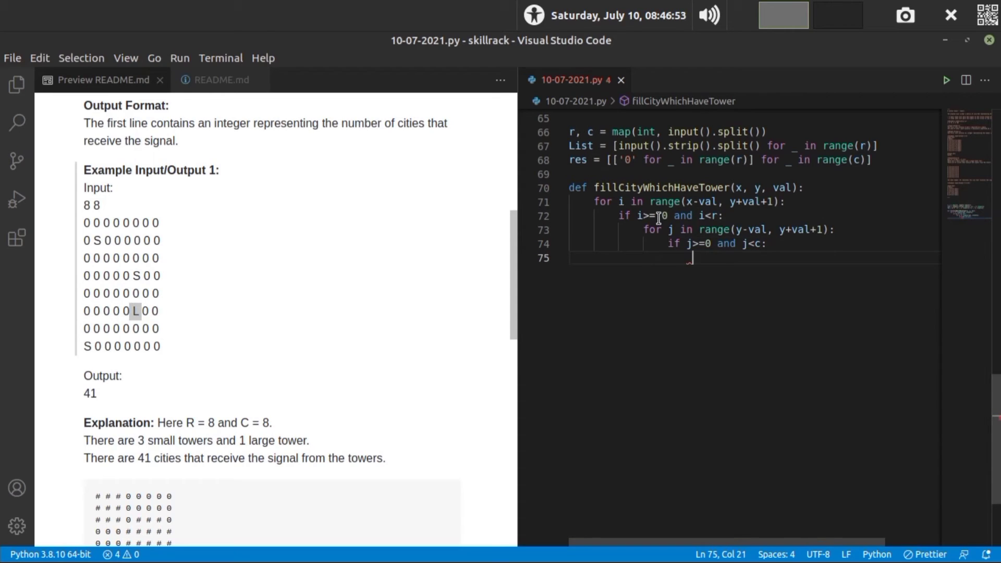
type("res[]")
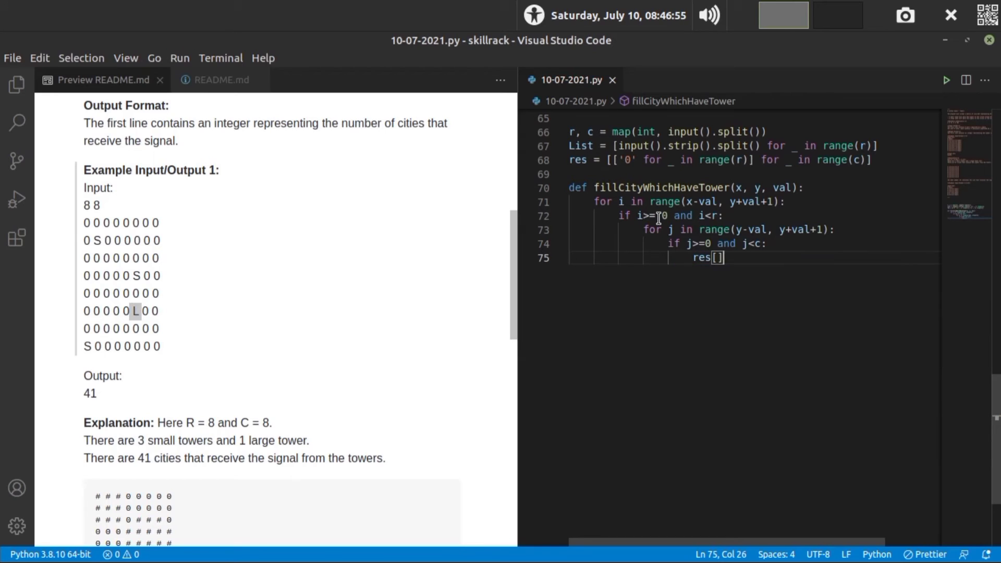
type("i][]")
type("j] =")
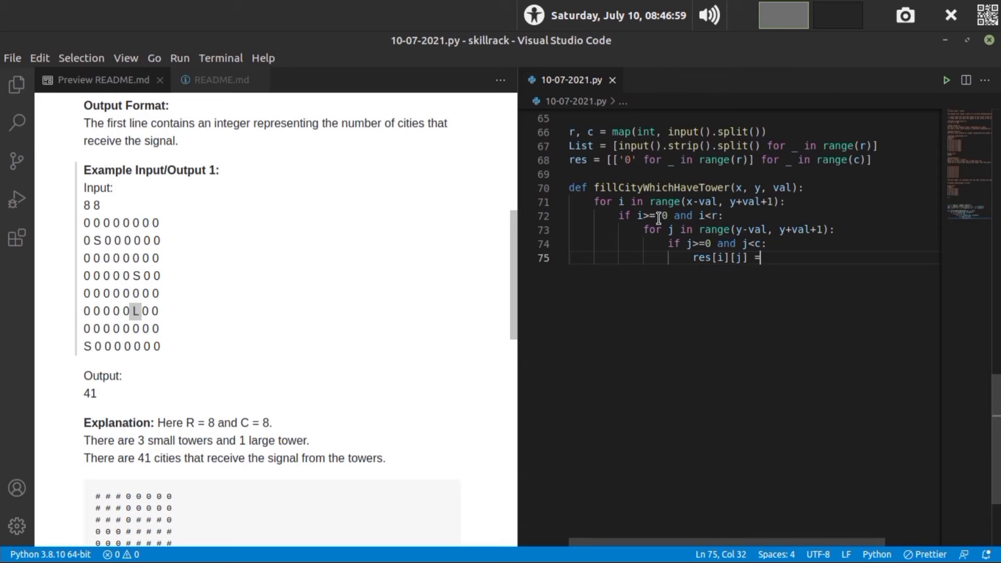
type(" '")
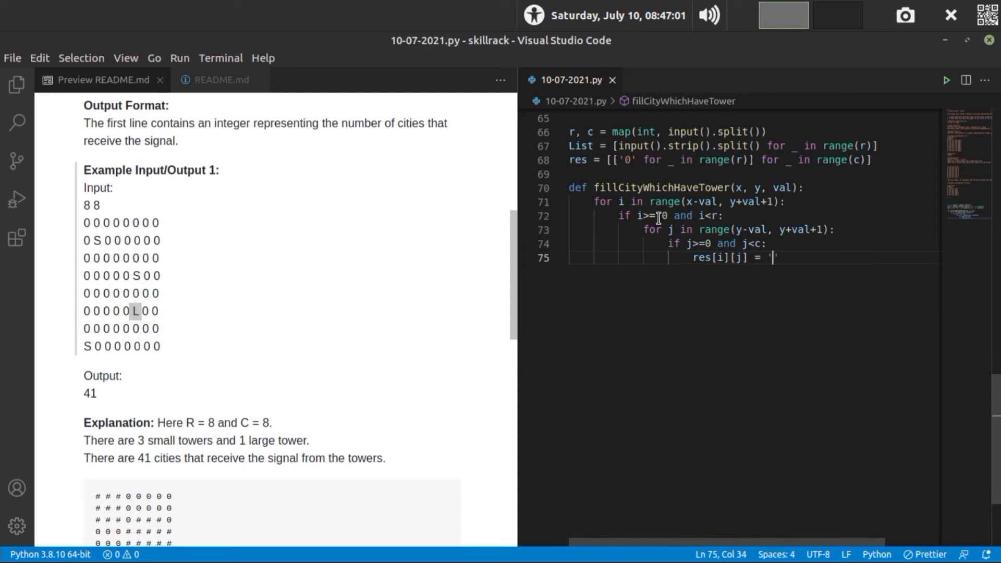
type("#")
key("Right")
key("Return")
key("Return")
key("BackSpace")
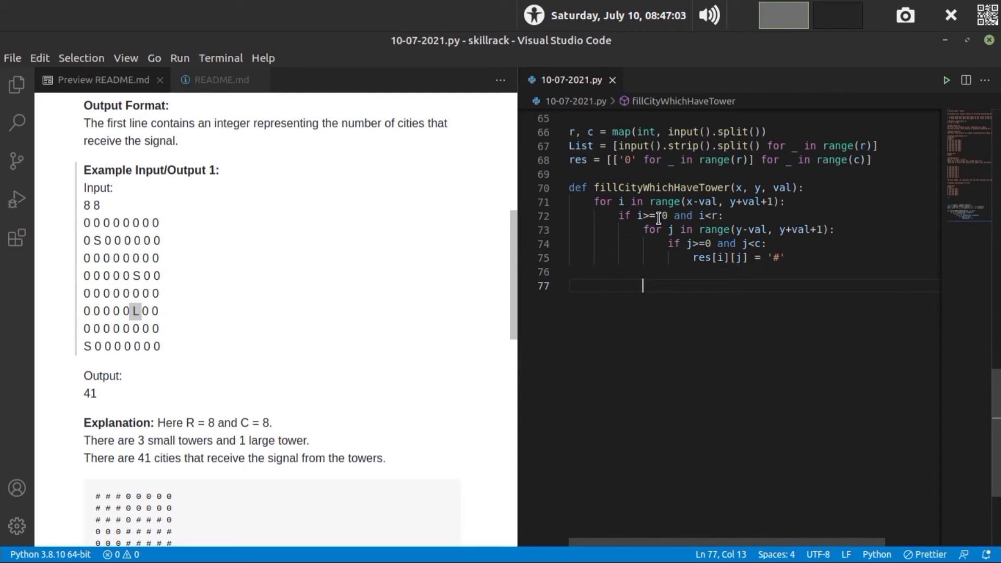
key("BackSpace")
key("BackSpace")
key("BackSpace")
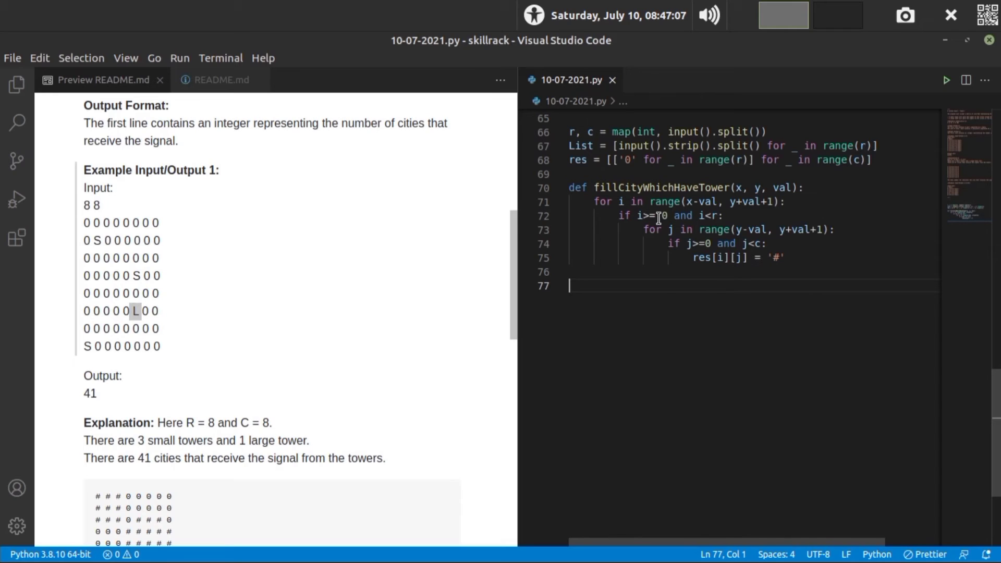
type("for ")
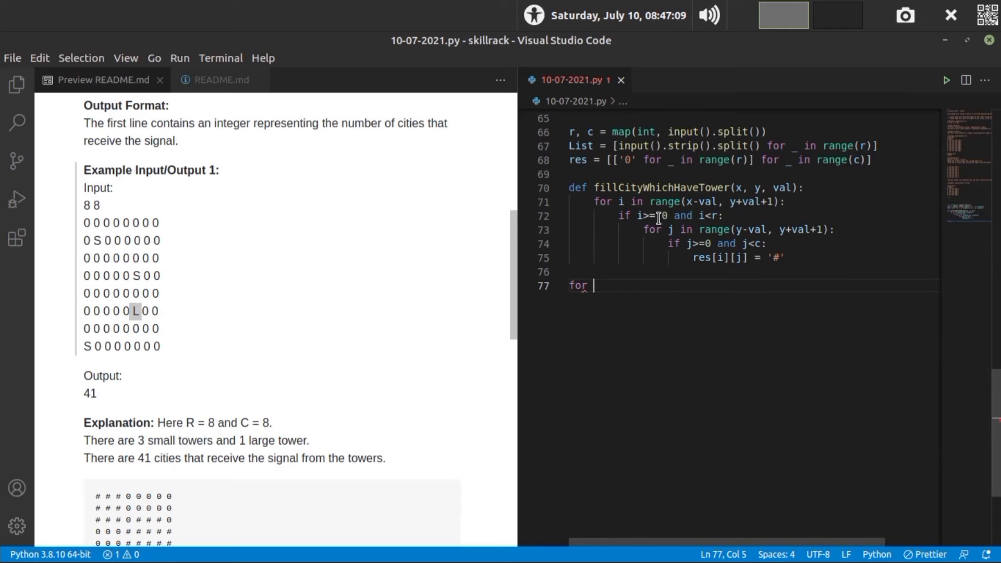
type("i in rang")
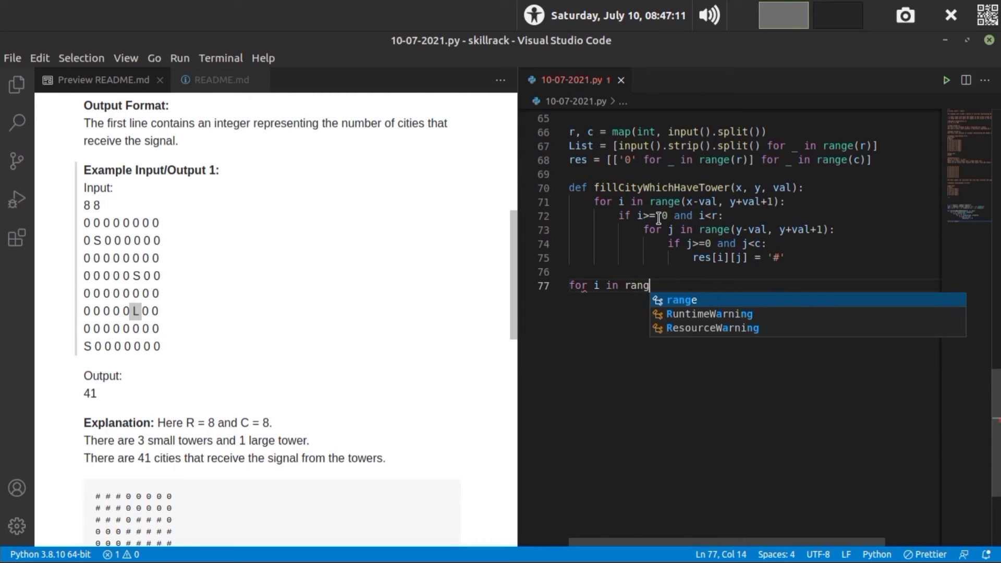
type("e(")
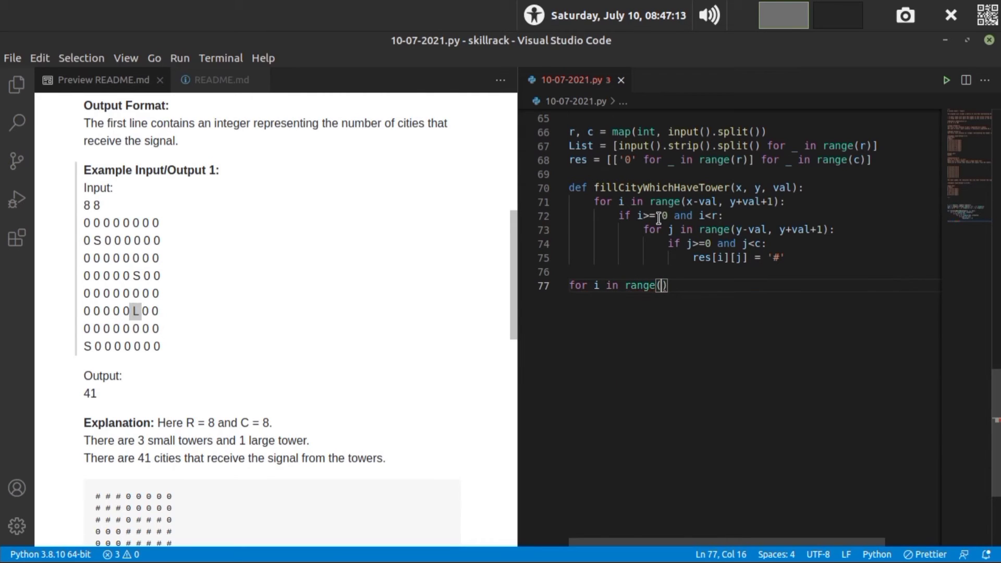
type("r)")
type(":")
Write for i in range(r): and for j in range(c):, then return to the row loop line.
key("Return")
type("for j in")
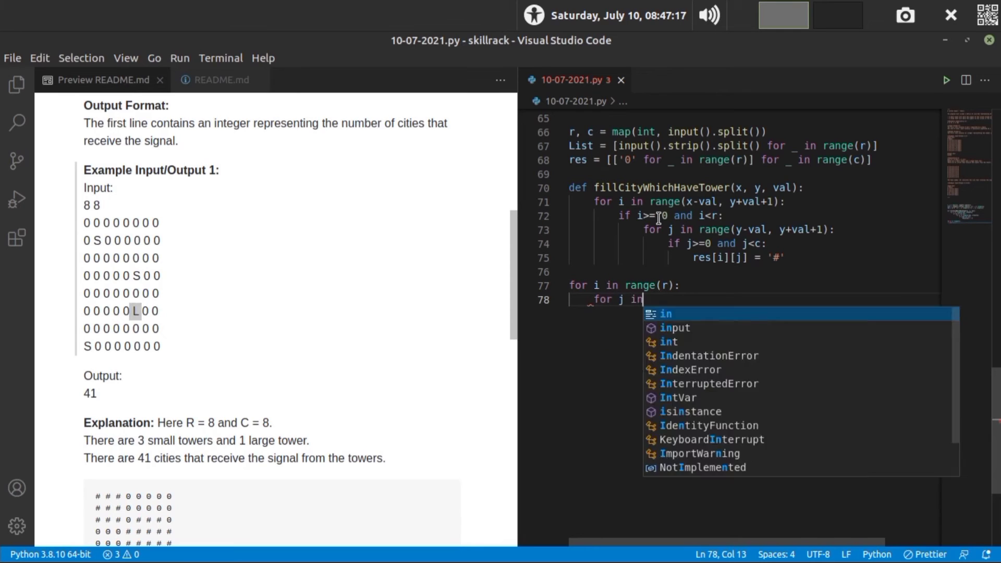
type(" range(")
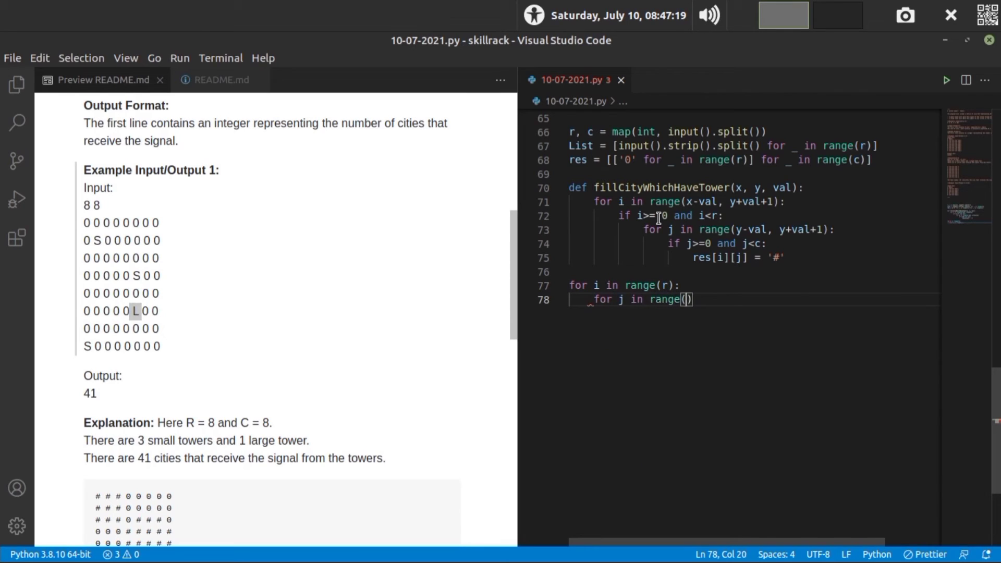
type("c):")
key("Return")
type("if")
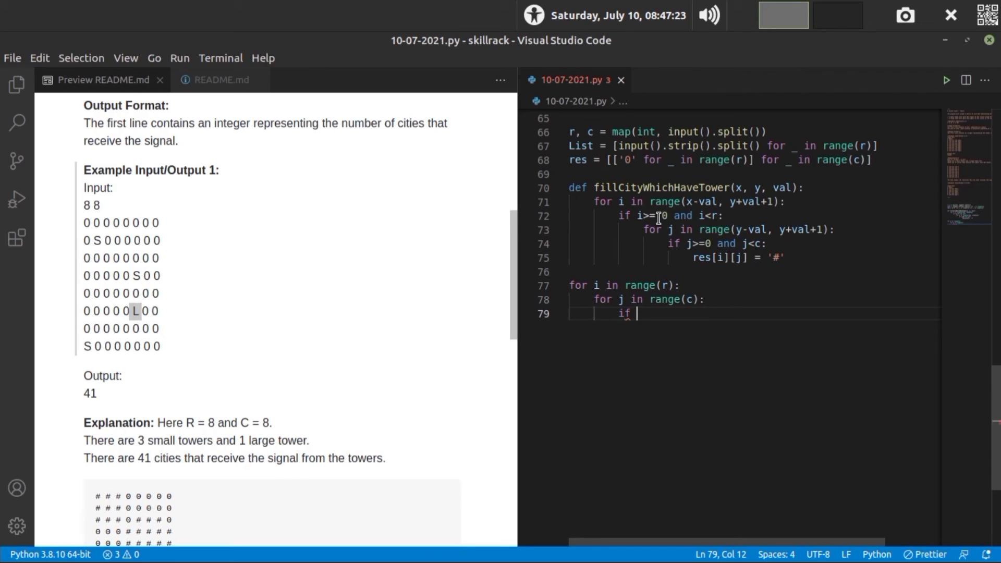
key("Up")
key("Up")
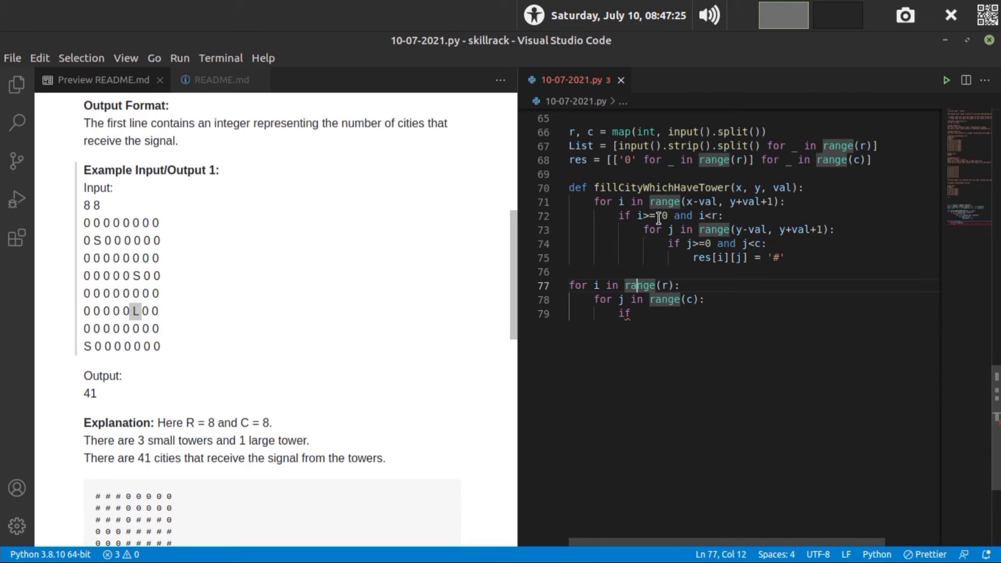
key("End")
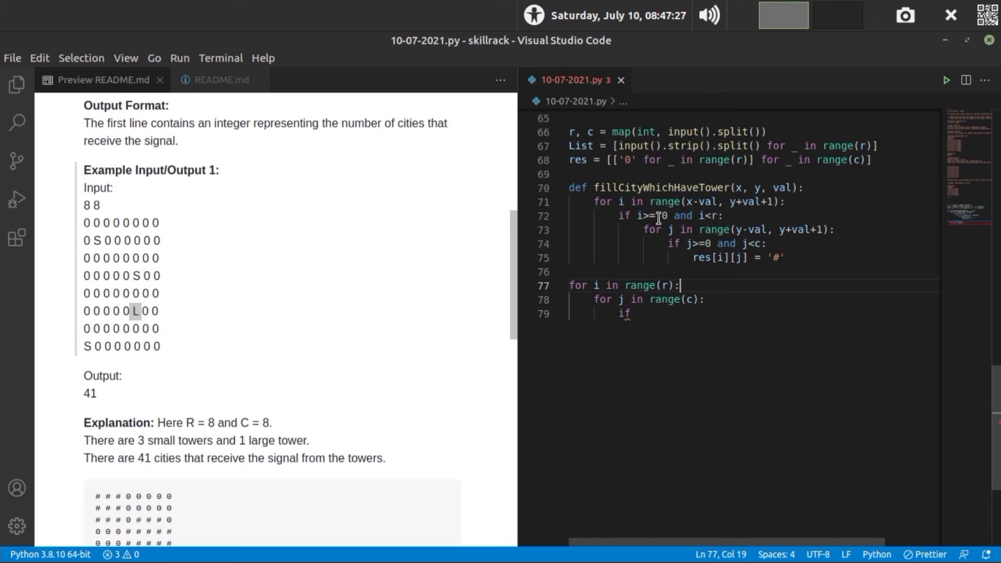
Add if 'S' or 'L' in List[i]: on line 78, nesting the column loop and its if beneath.
key("Return")
type("if")
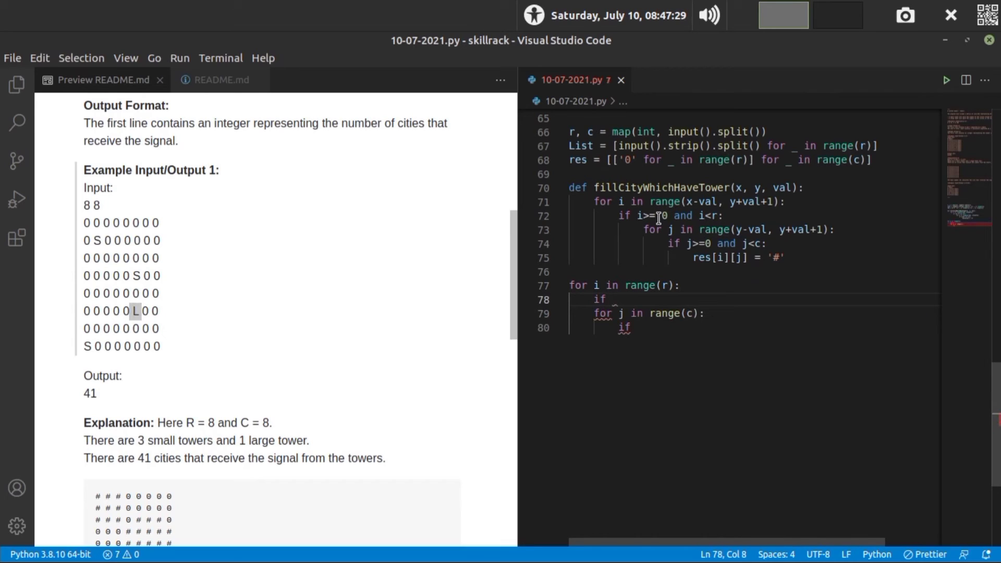
type(" 'S'")
type(" in L")
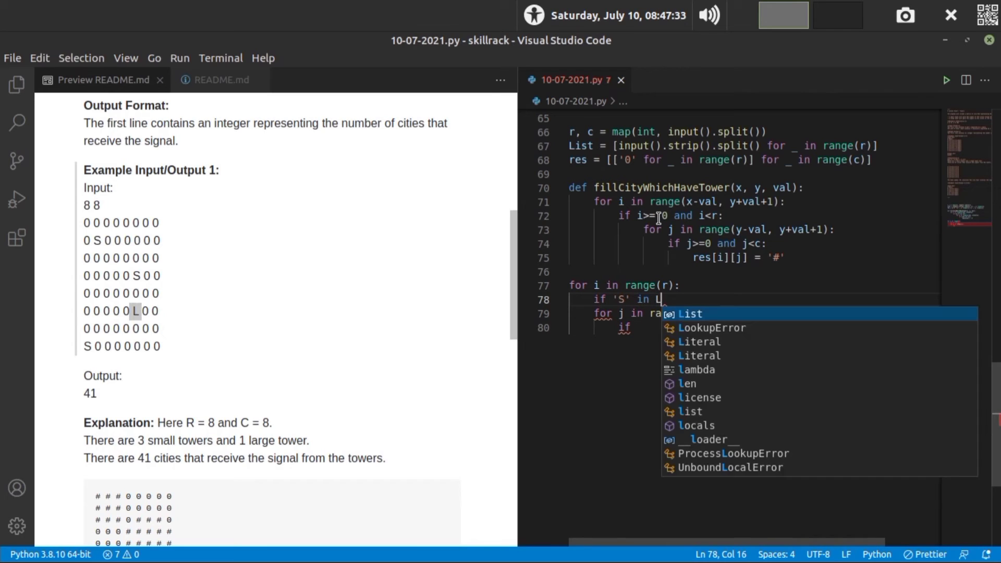
type("ist[i")
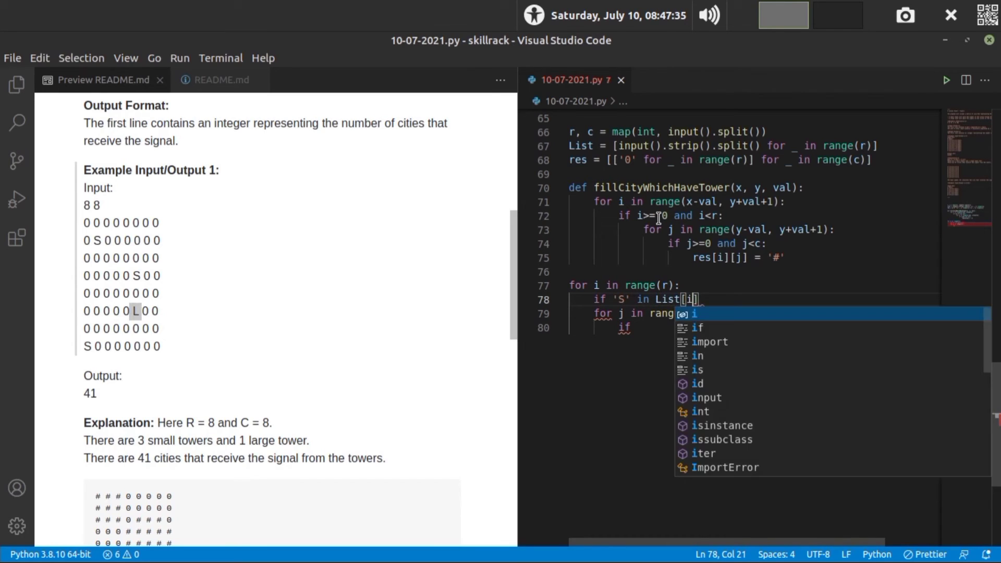
type("] a")
key("BackSpace")
type("or ")
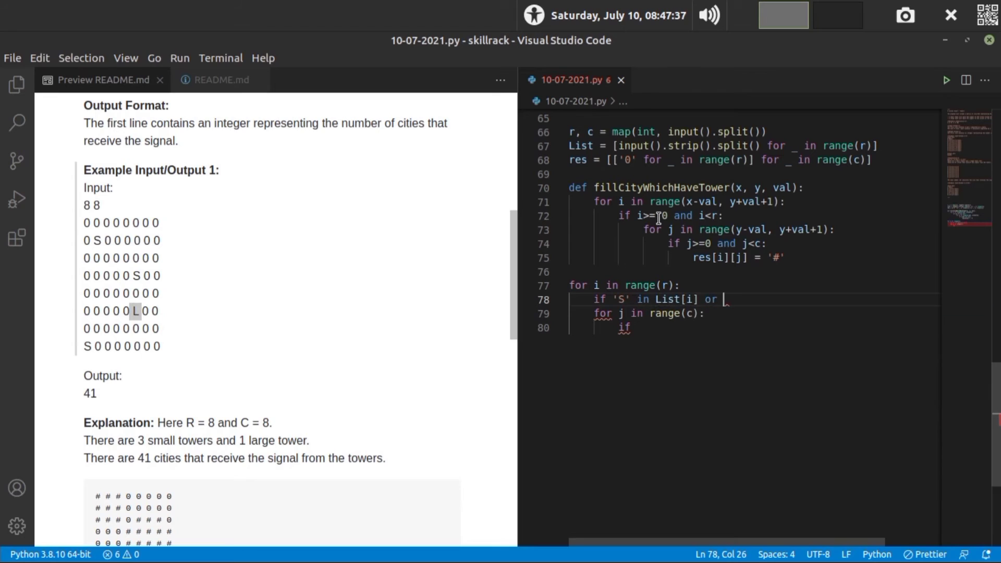
type("'L' ")
type("in L")
key("Return")
type("[i")
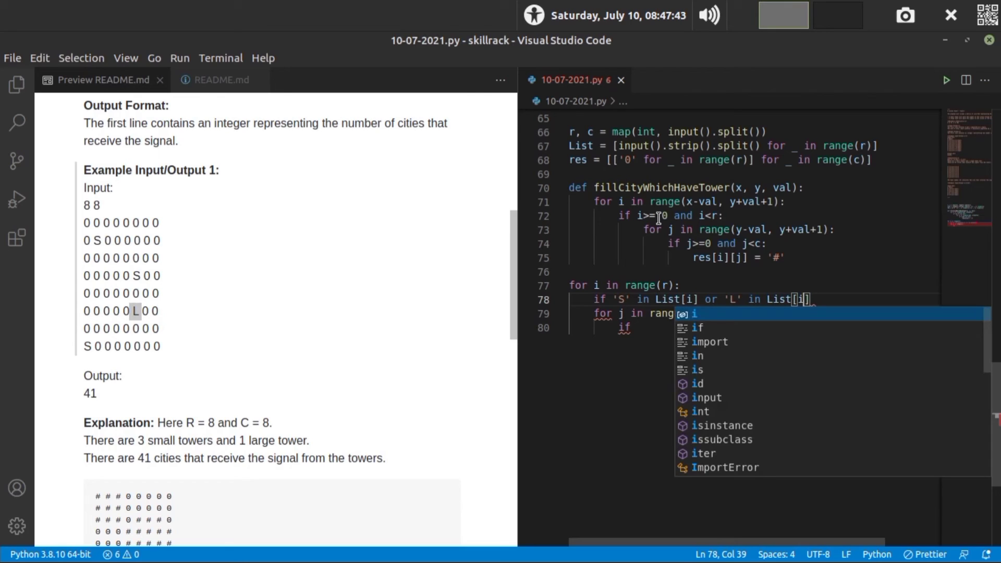
type("]:")
key("Return")
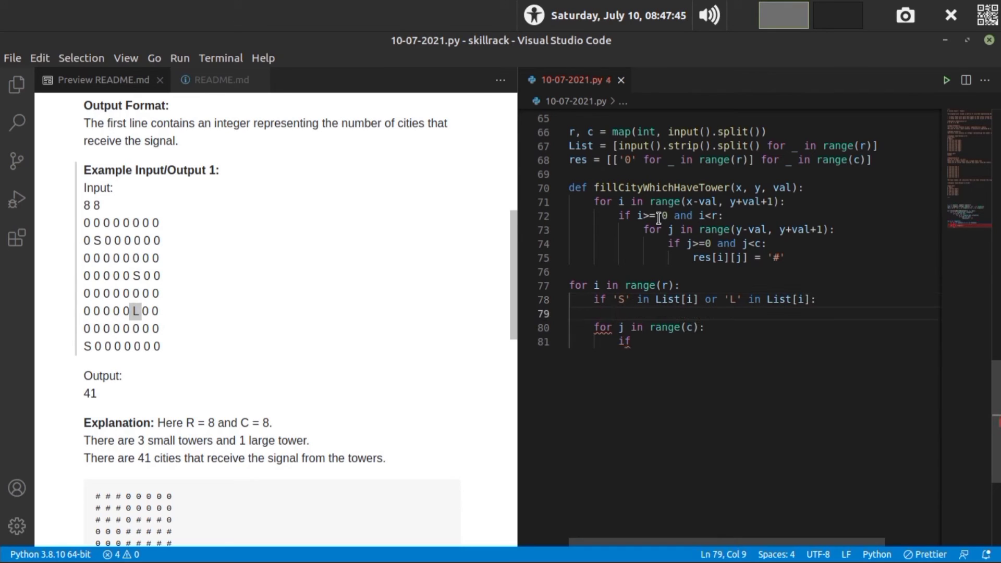
key("Delete")
key("Delete")
key("Delete")
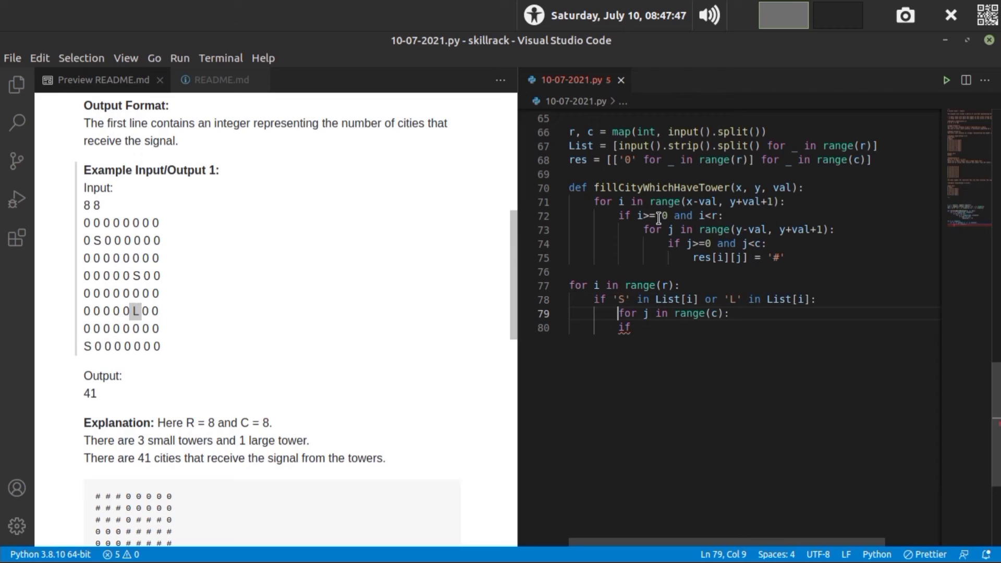
key("Down")
key("Tab")
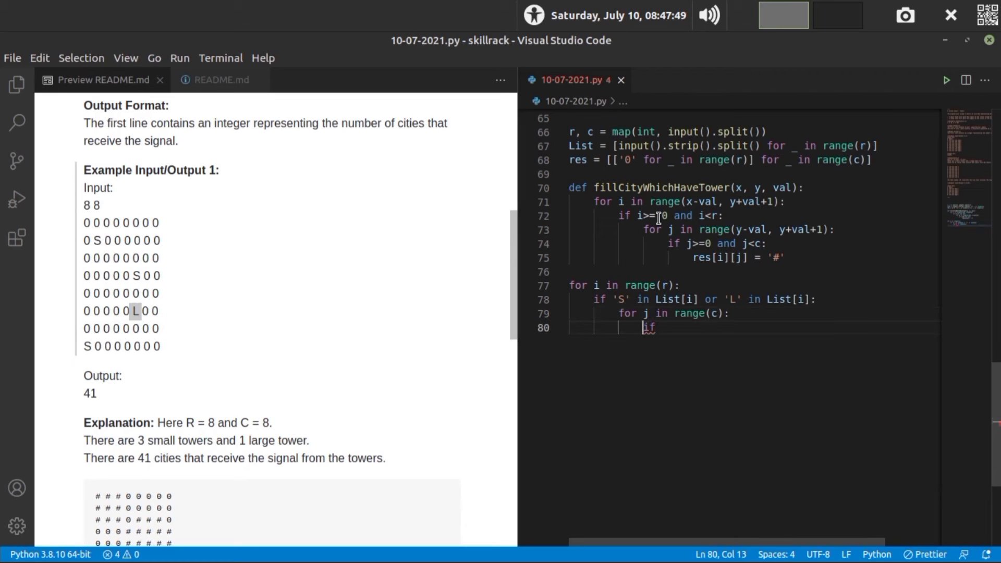
left_click_drag(594, 299, 827, 291)
key("shift+Up")
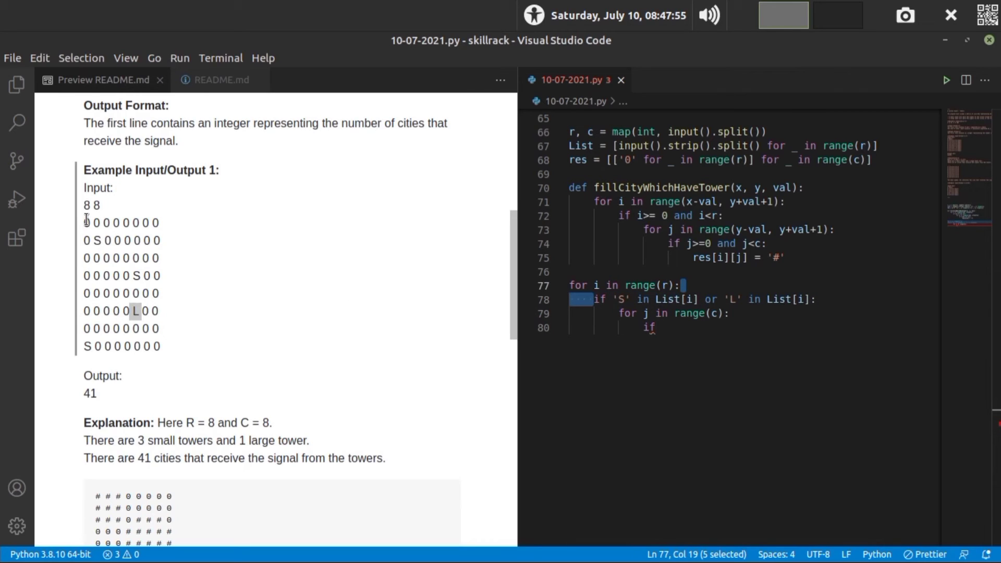
left_click_drag(85, 222, 160, 223)
left_click_drag(84, 259, 239, 256)
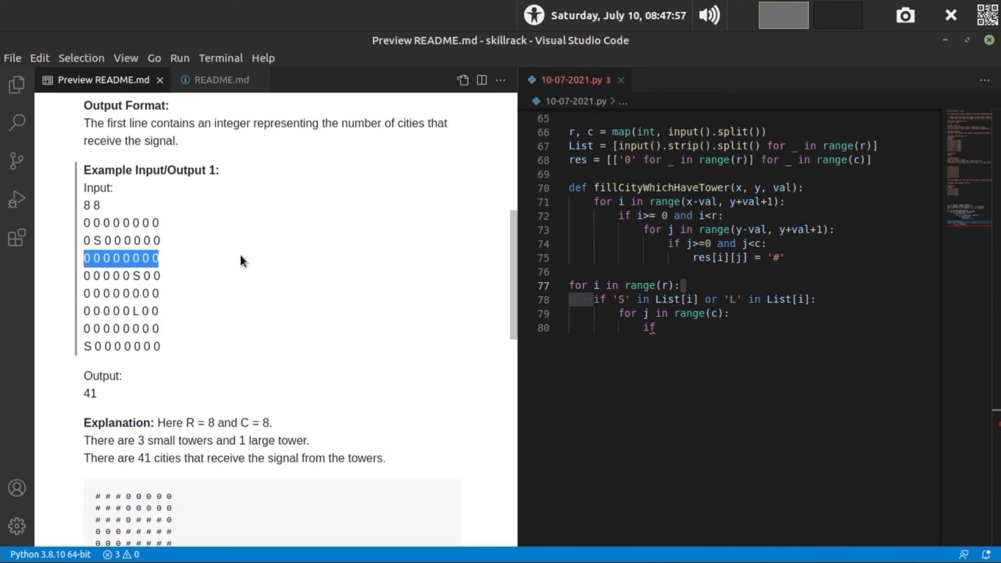
left_click_drag(84, 169, 207, 297)
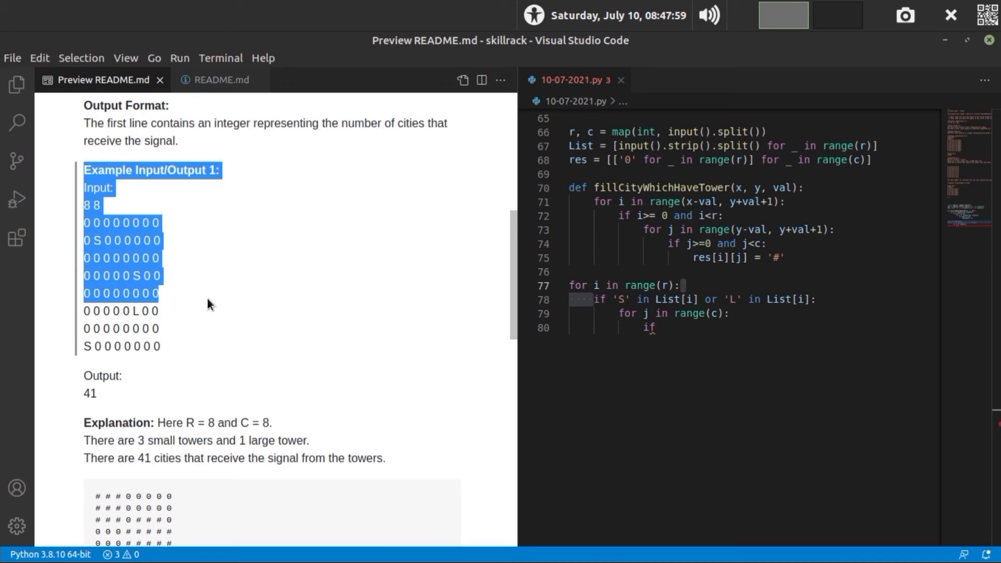
left_click_drag(92, 329, 181, 327)
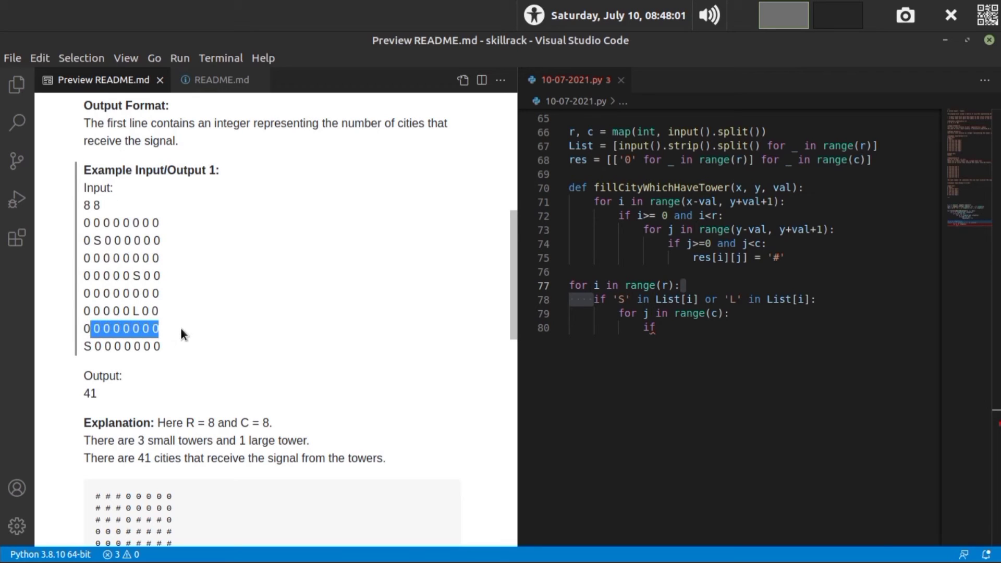
left_click(672, 329)
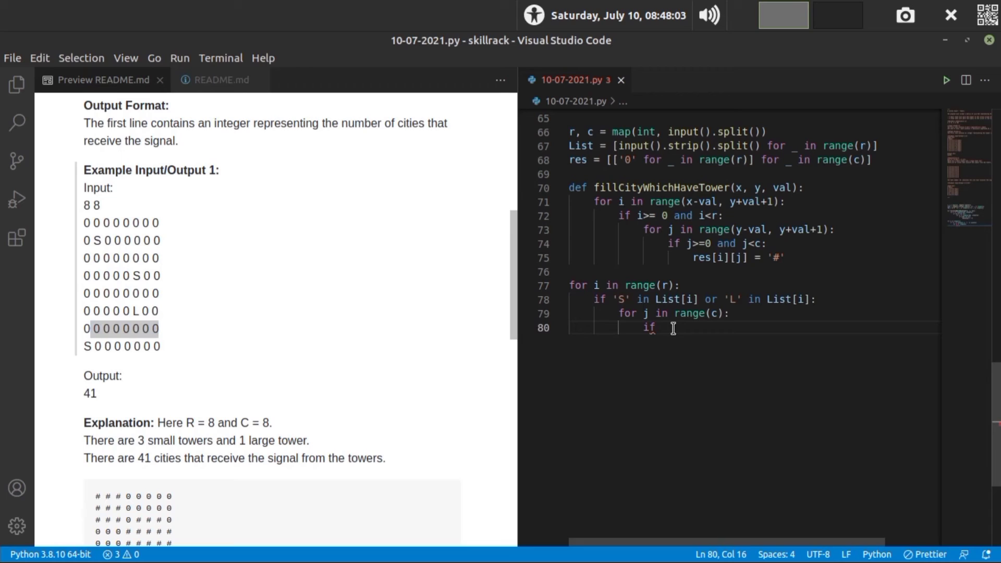
left_click_drag(593, 298, 779, 300)
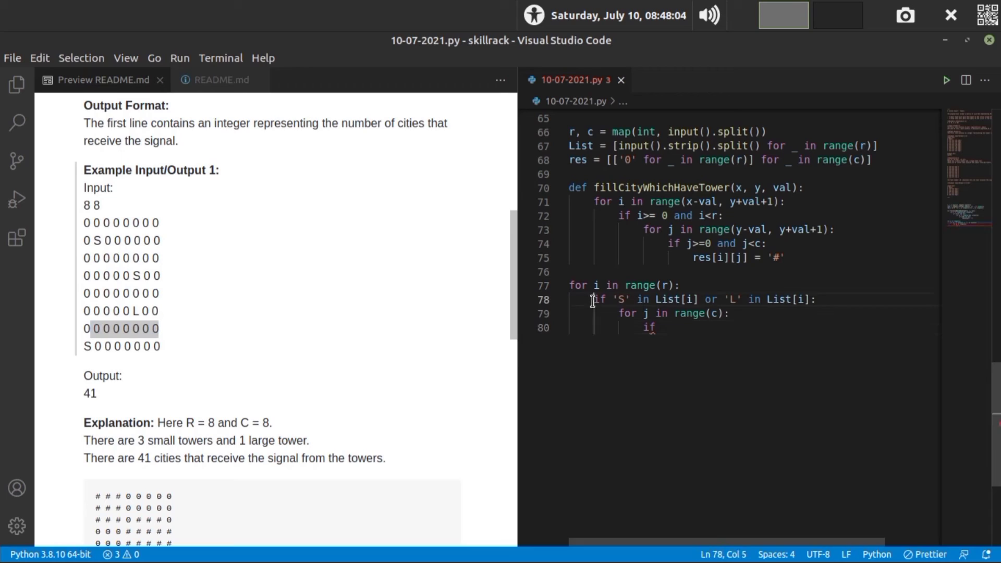
left_click(675, 326)
type("L")
Call fillCityWhichHaveTower(i, j, 1) when the cell holds 'S'.
key("Return")
type("[i]")
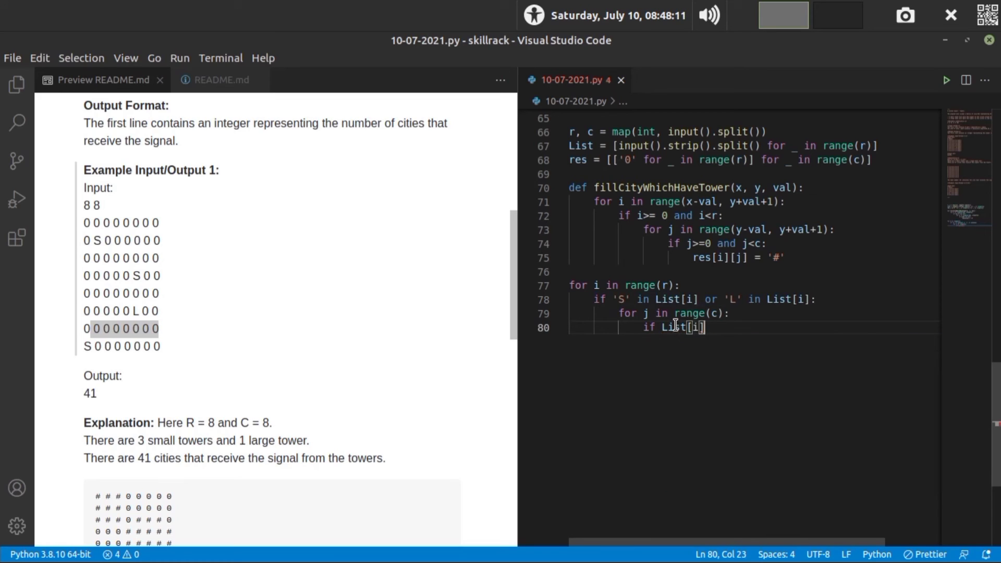
type("[j] ")
type("== '")
type("S':")
key("Return")
type("f")
key("Down")
key("Down")
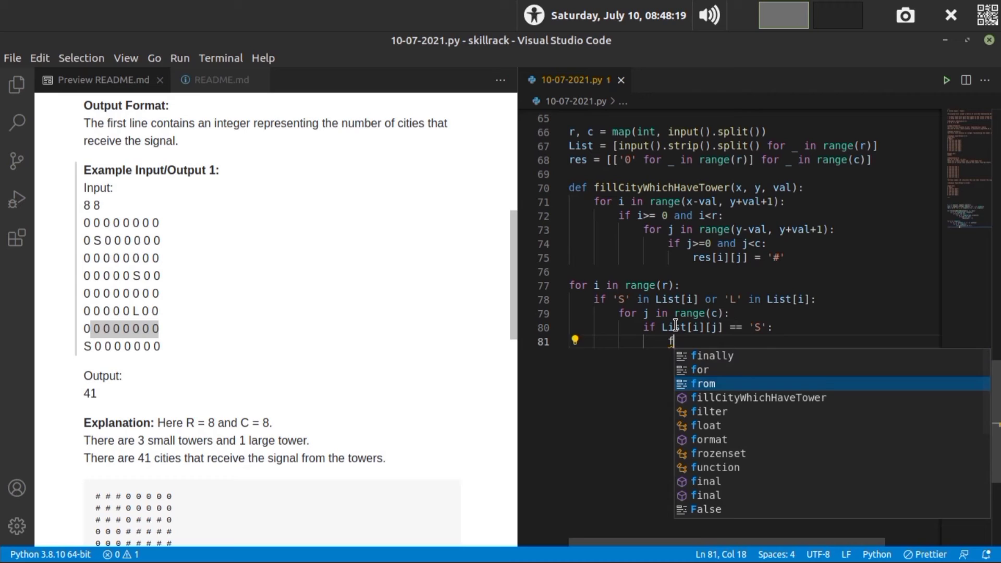
key("Down")
key("Return")
type("()")
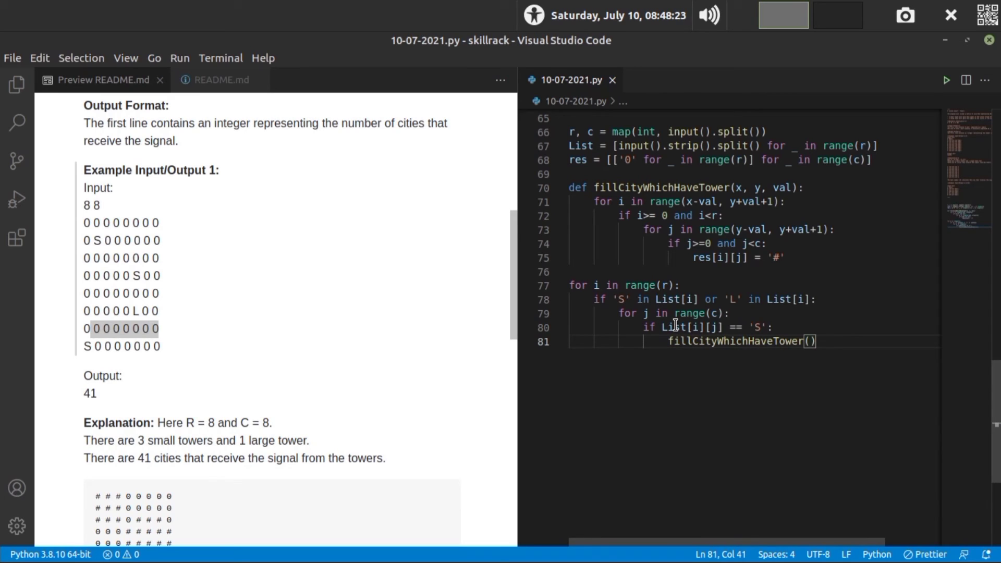
key("Left")
type("i, j, ")
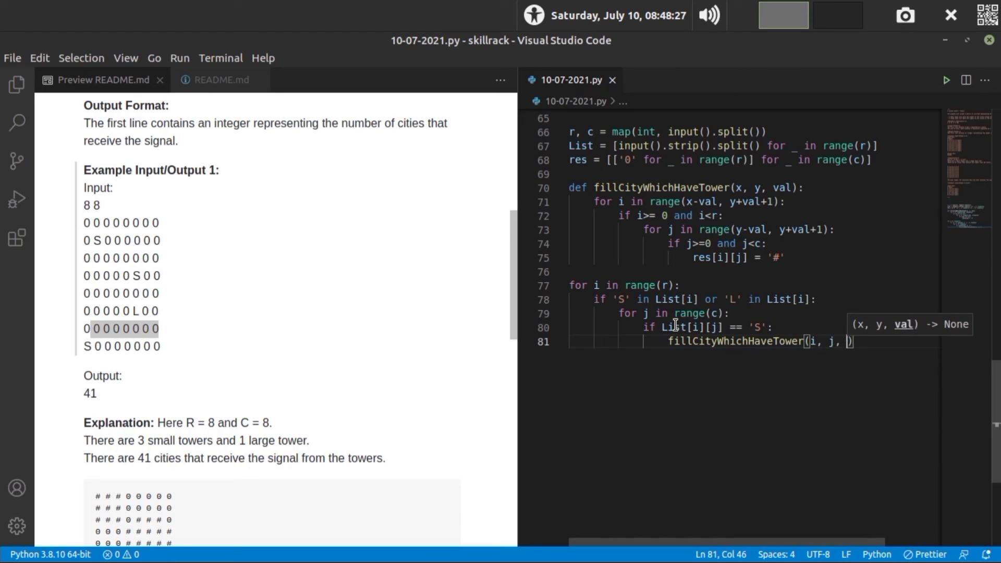
type("1")
key("Right")
key("Return")
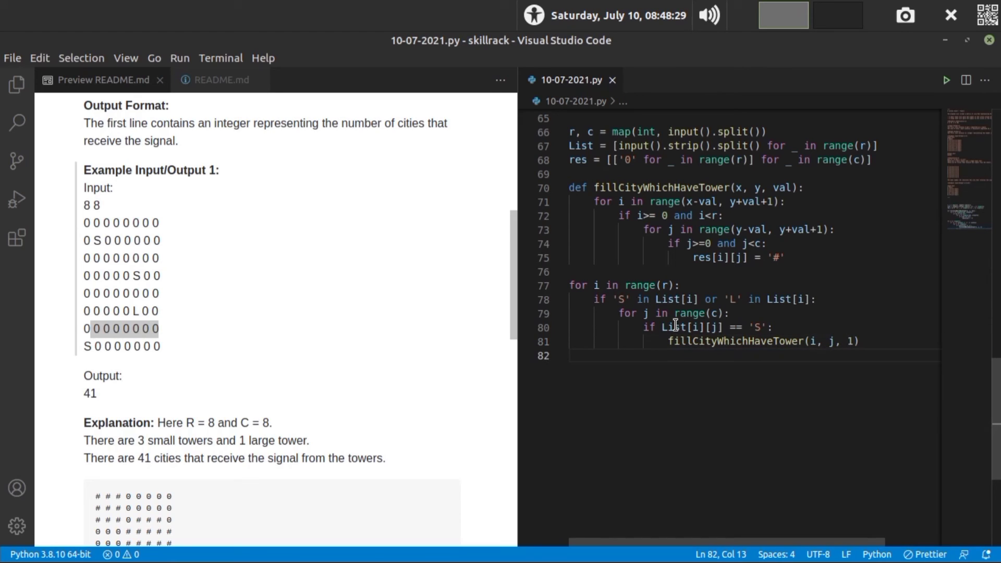
type("el")
Add an elif calling fillCityWhichHaveTower(i, j, 2) for 'L' cells, then dedent.
key("Tab")
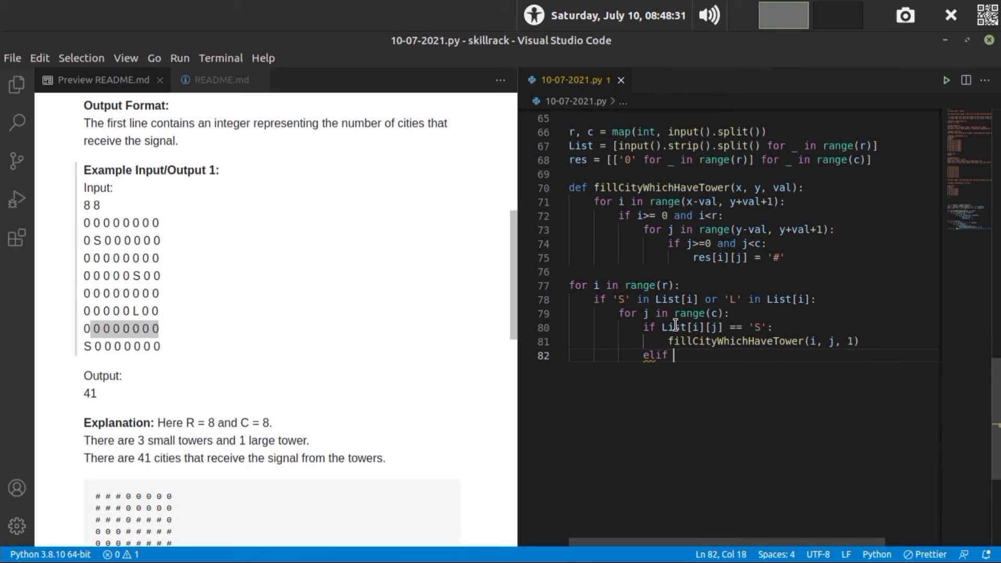
type("L")
key("Tab")
type("[")
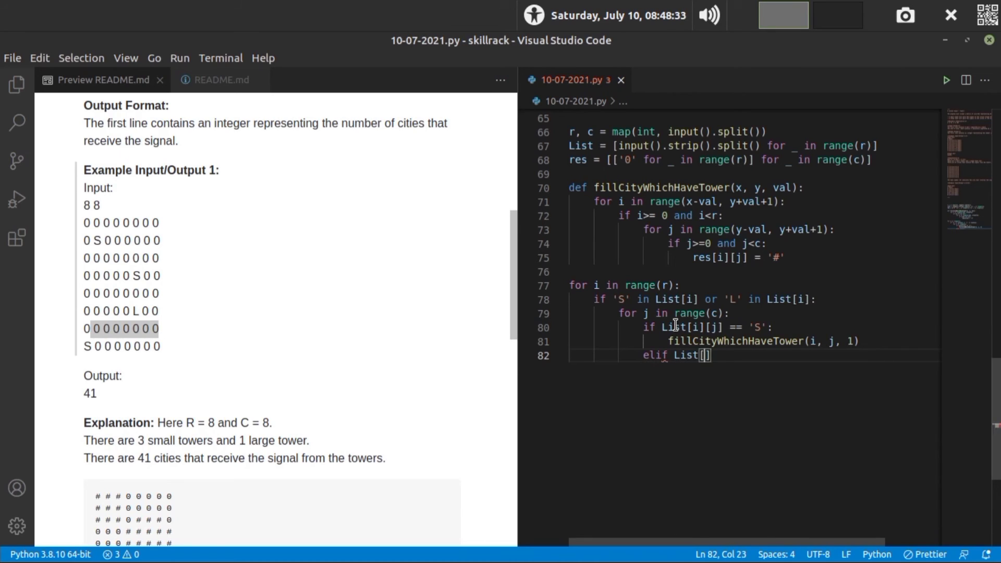
type("i][j")
type("] == '")
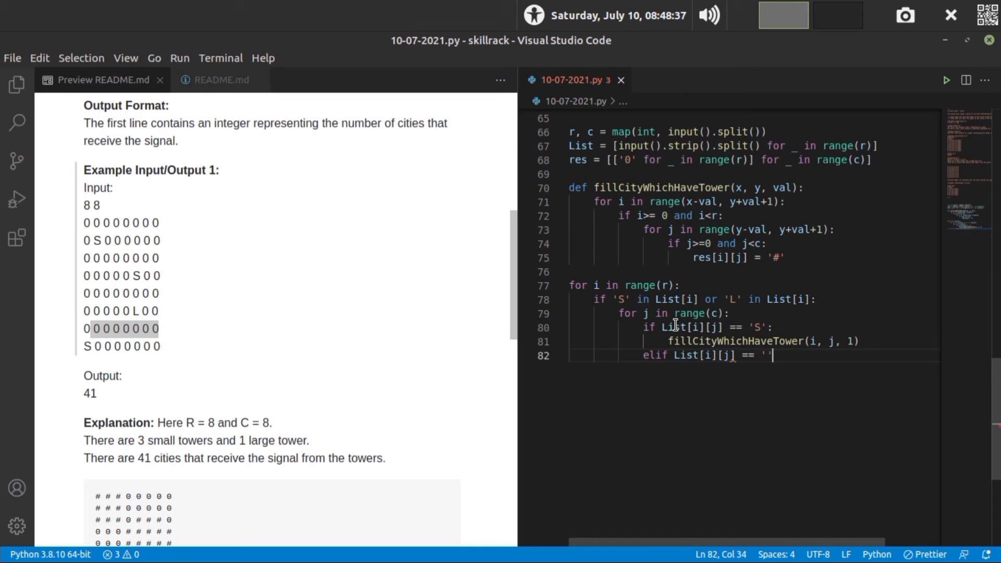
type("L':")
key("Return")
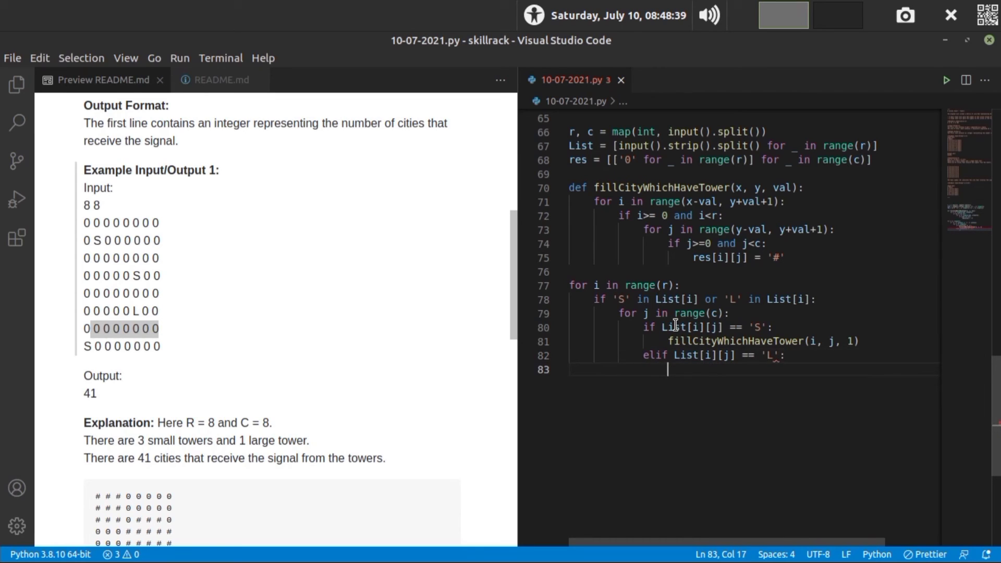
type("f")
key("Tab")
type("(")
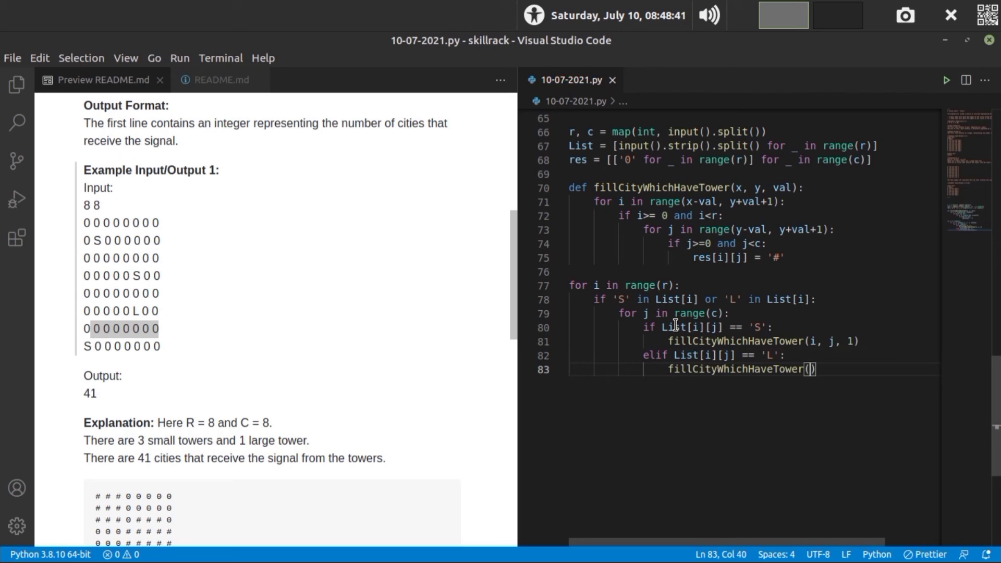
type("i, j, ")
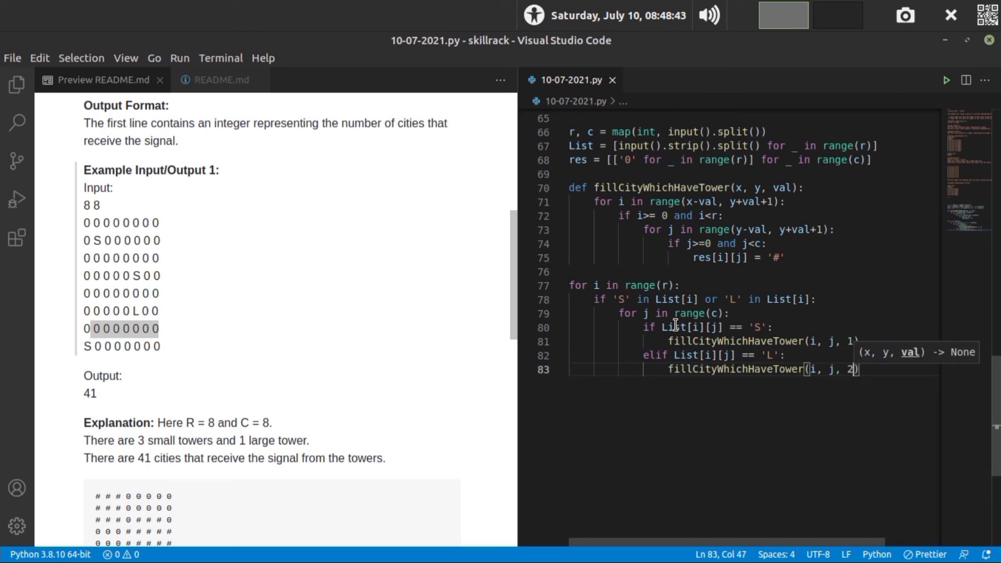
type("2)")
key("Return")
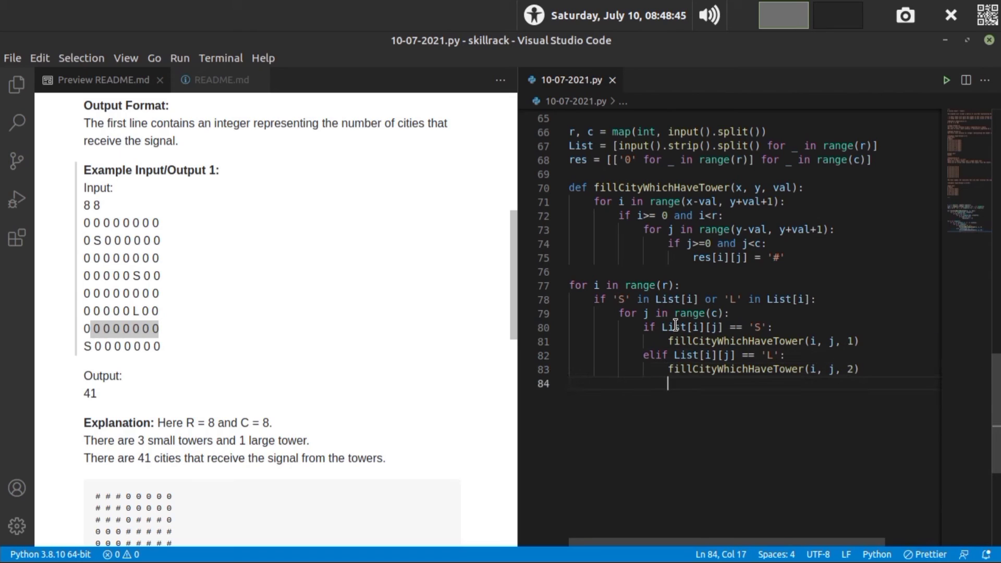
key("BackSpace")
key("BackSpace")
key("BackSpace")
Write count = 0, a for temp in res loop adding temp.count('#'), then print(count).
key("Return")
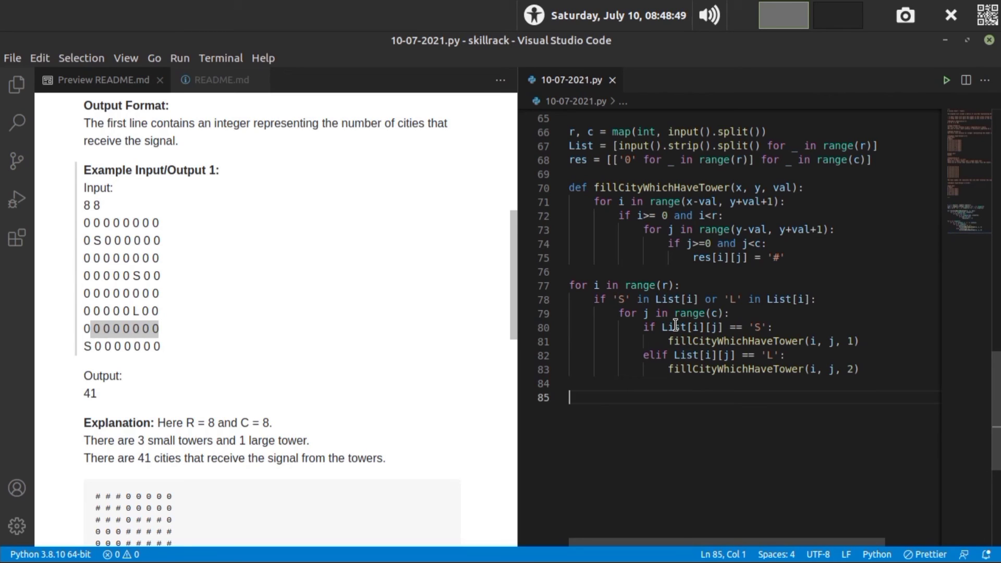
type("co")
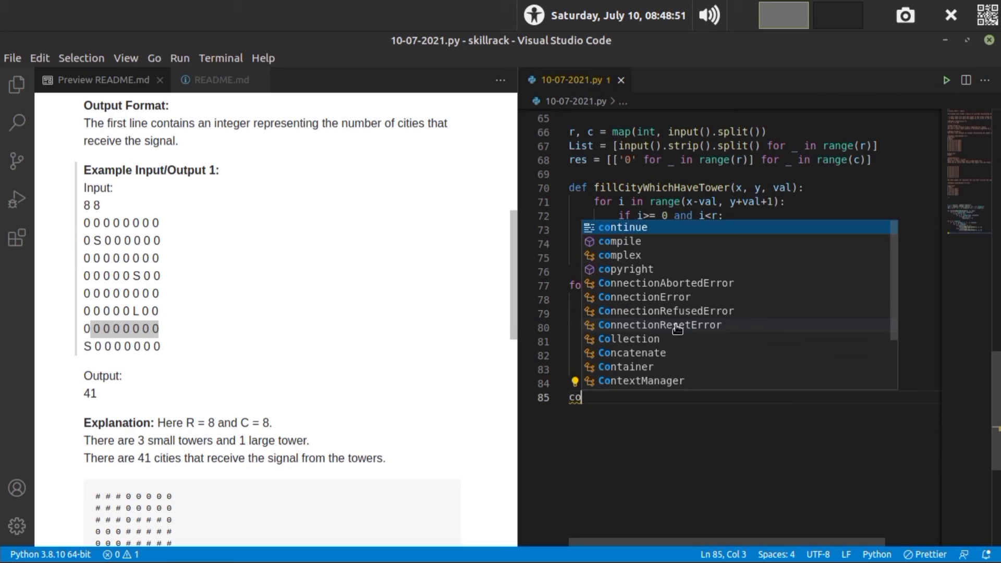
type("u")
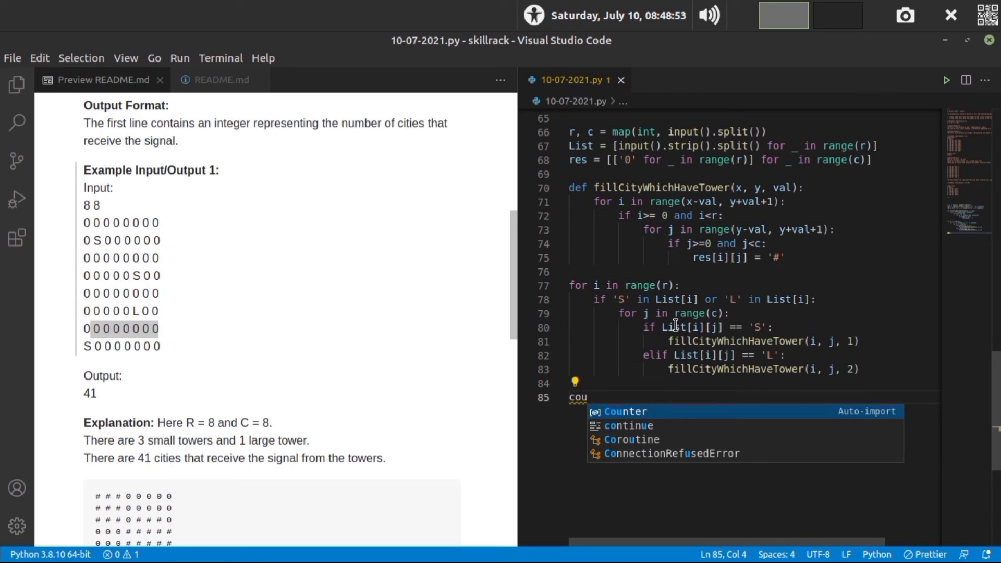
type("nt = ")
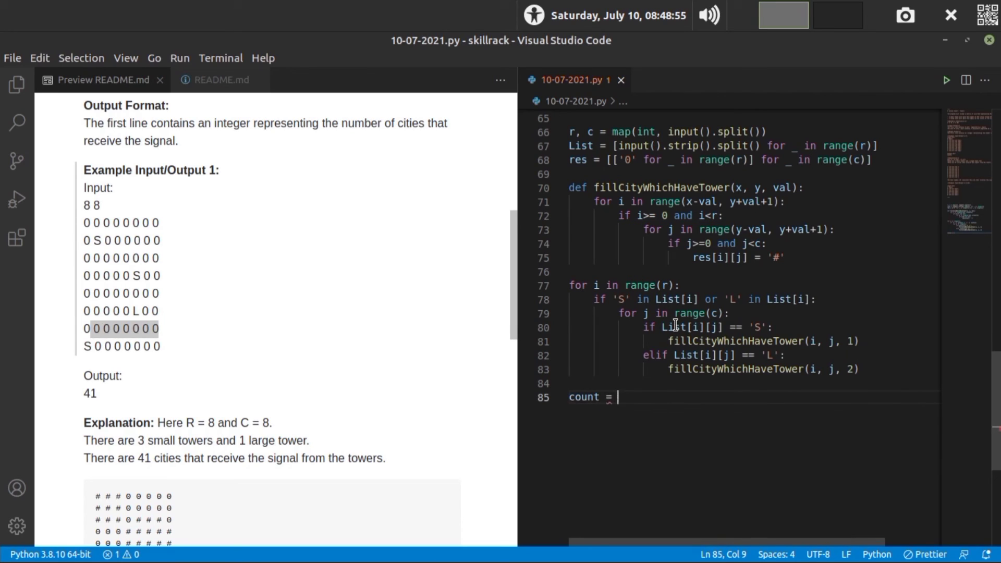
type("0")
key("Return")
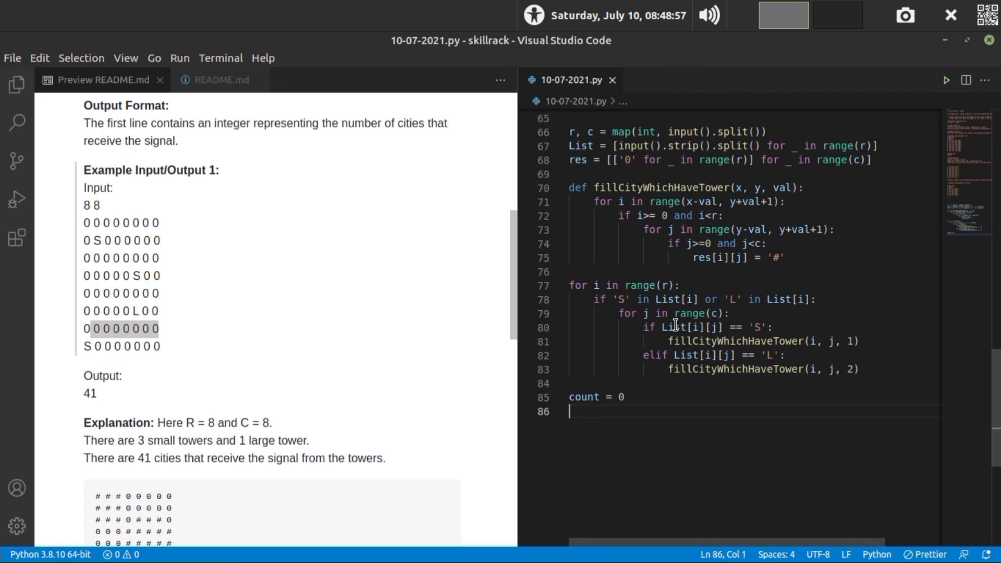
type("for i")
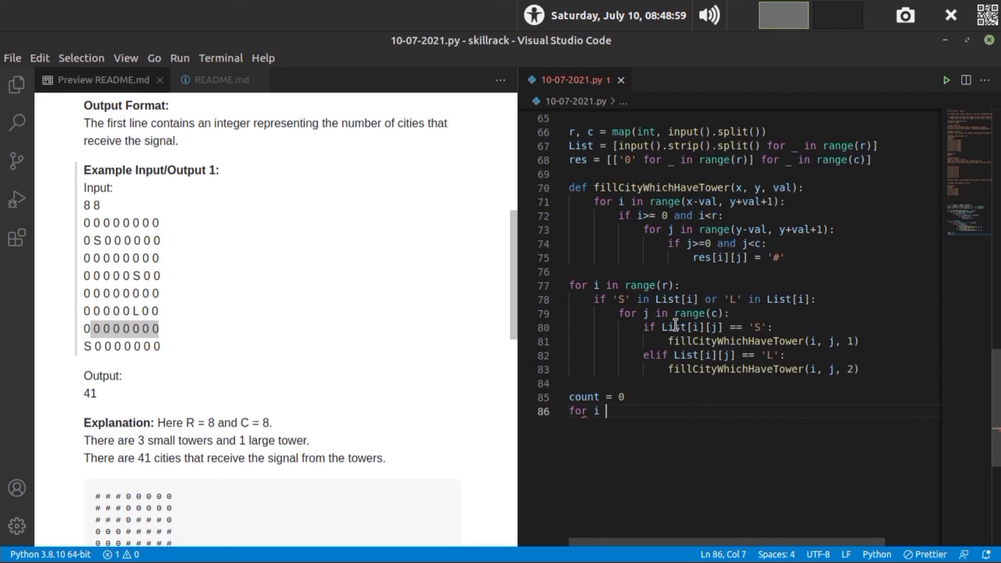
key("BackSpace")
key("BackSpace")
type("temp ")
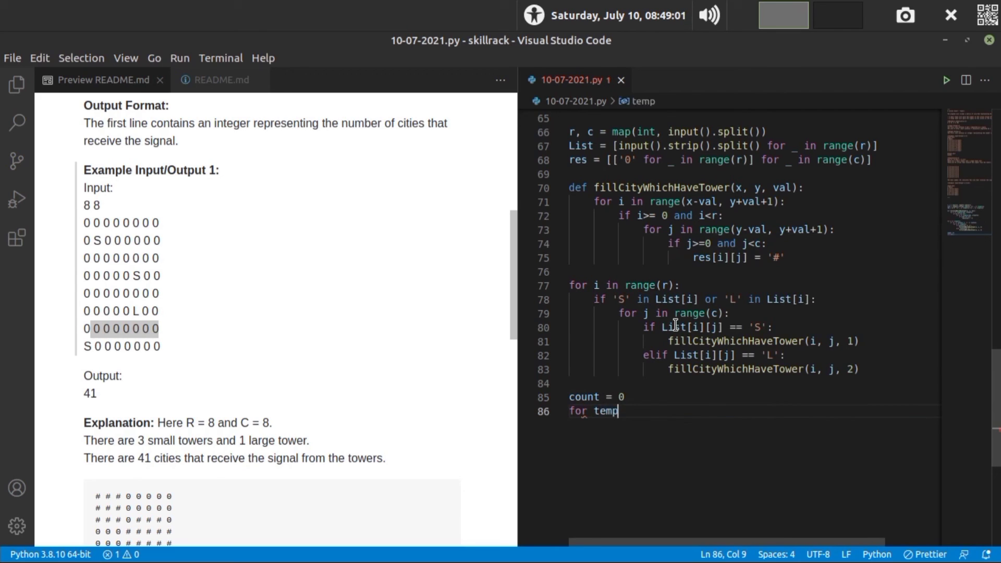
type("in re")
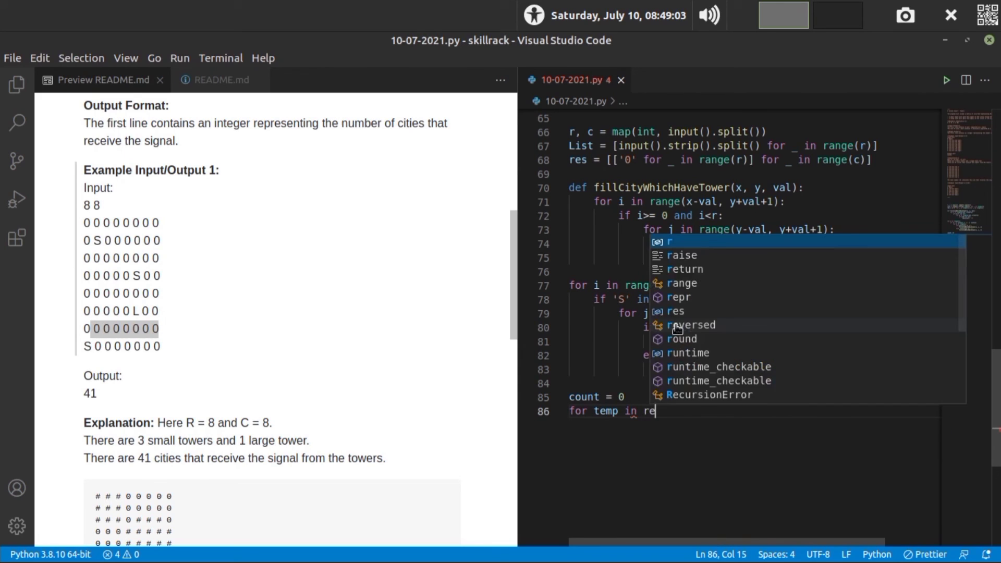
type("s:")
key("Return")
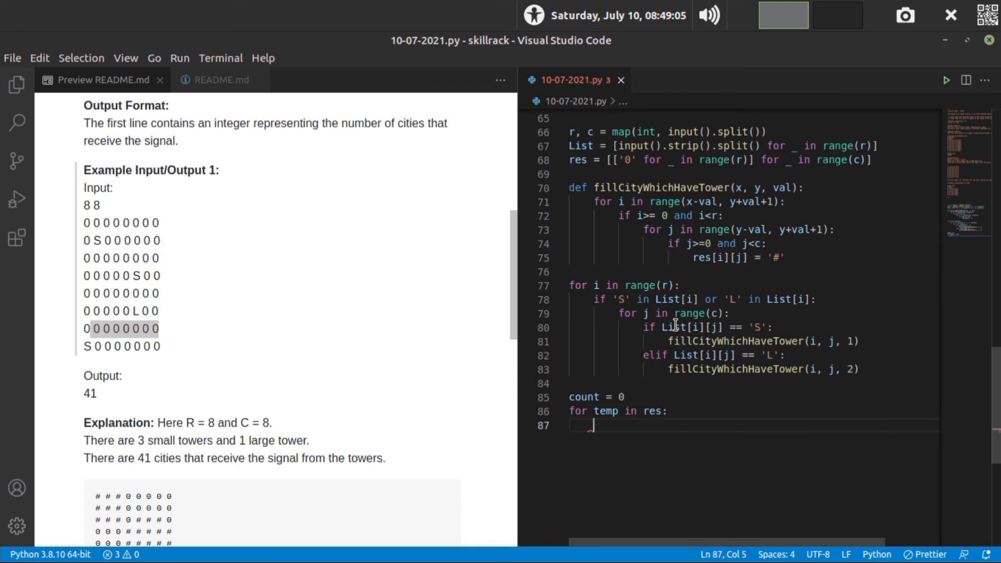
type("co")
key("Return")
key("shift+Home")
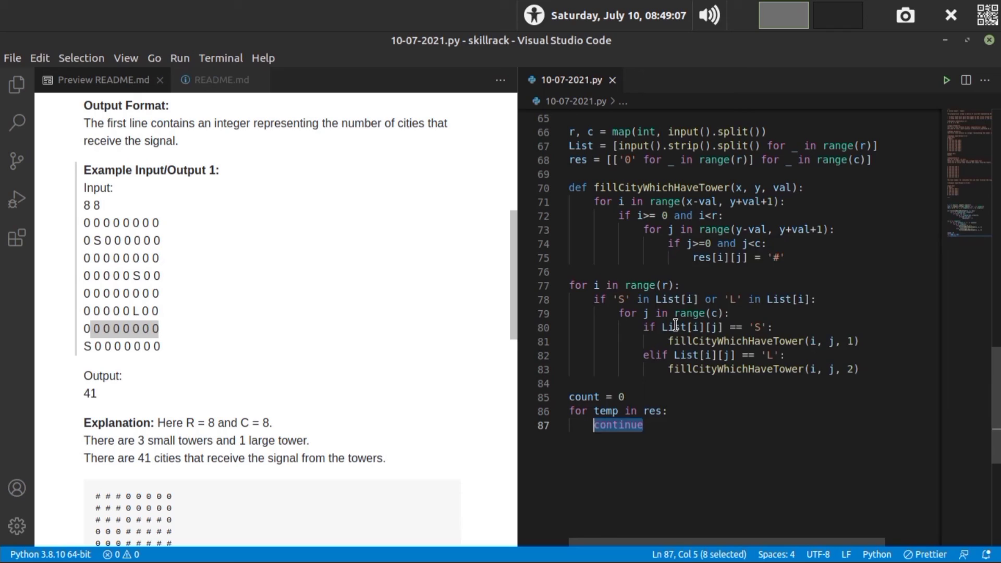
type("count")
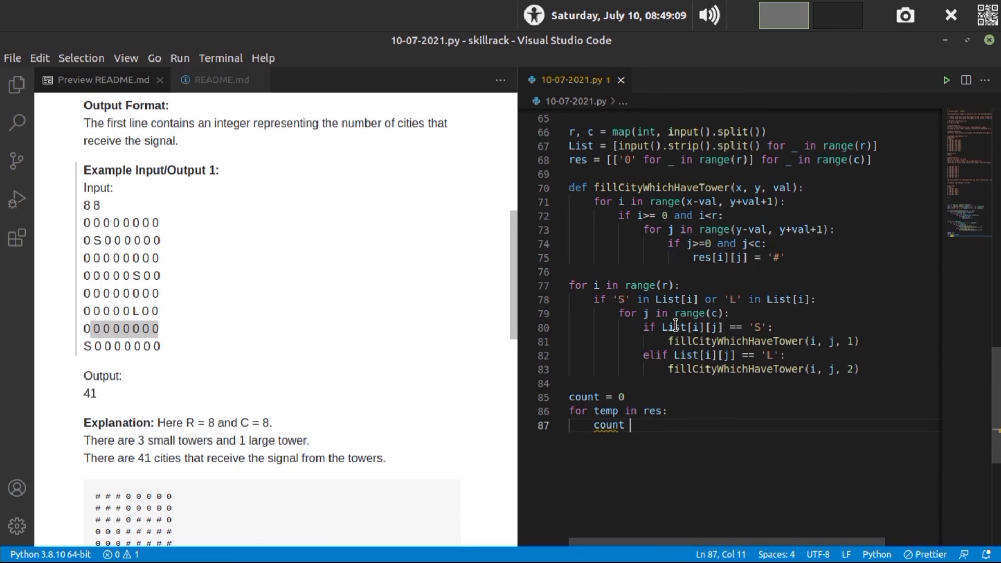
type(" += ")
type("temp")
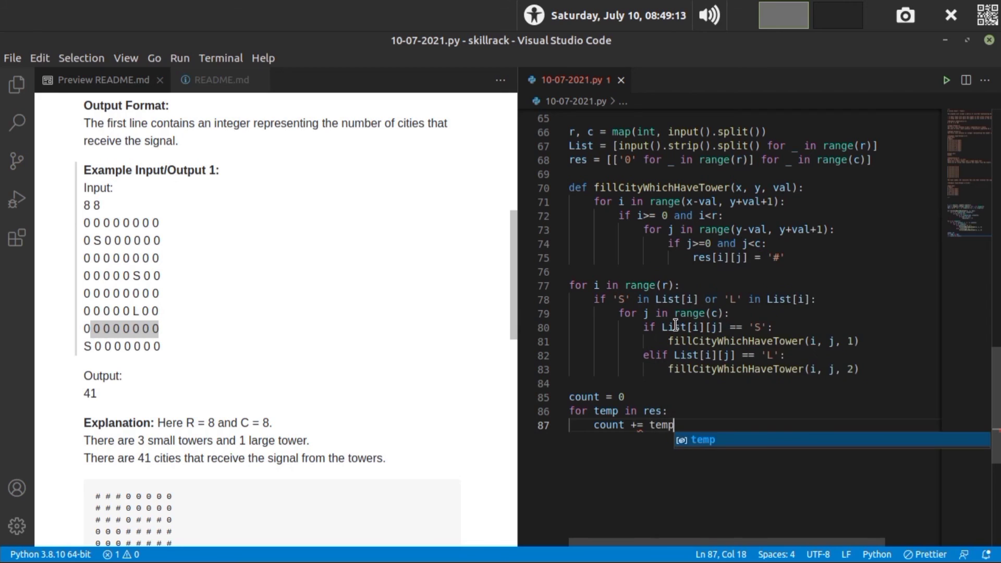
type(".co")
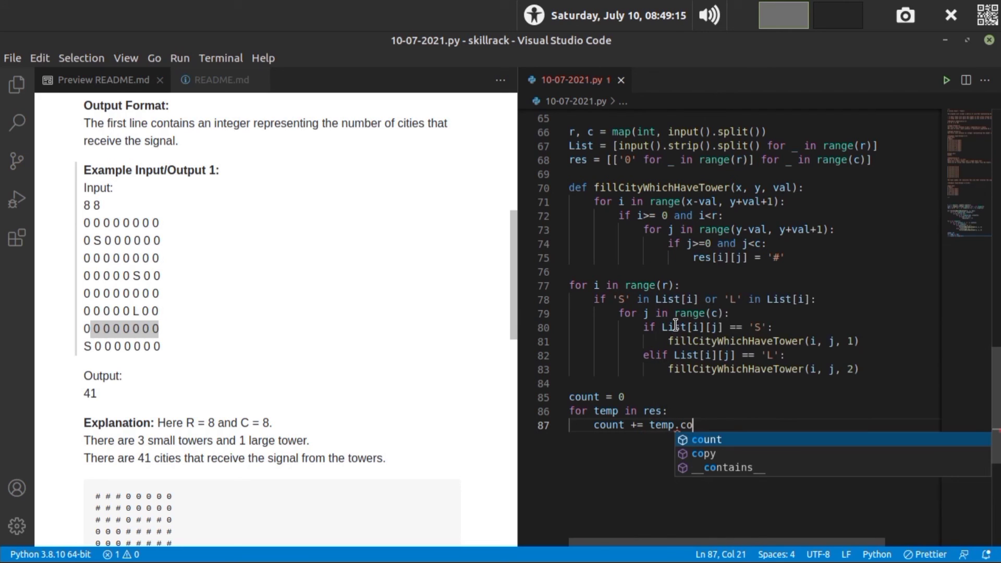
type("unt('")
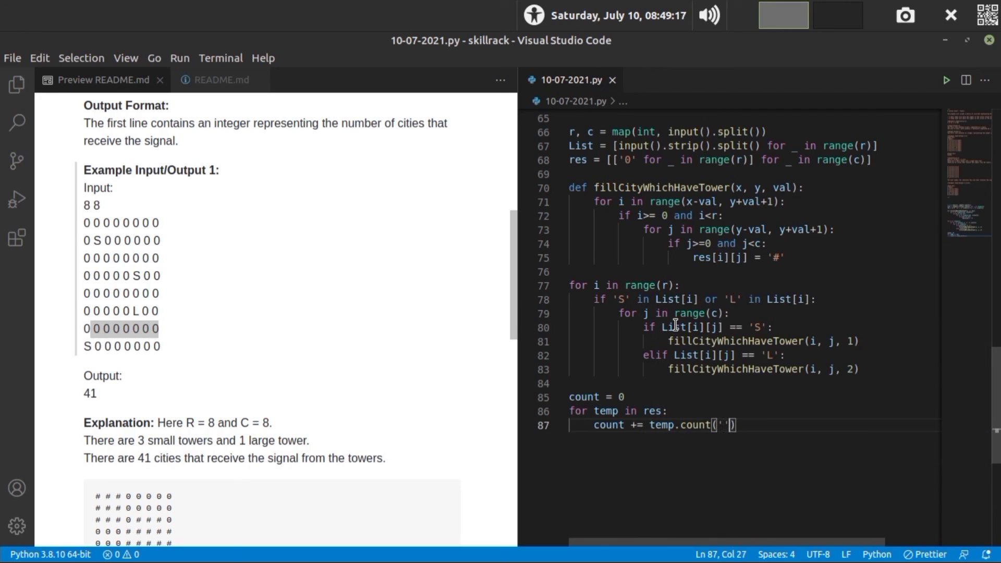
type("#'")
type(")")
key("Return")
key("Return")
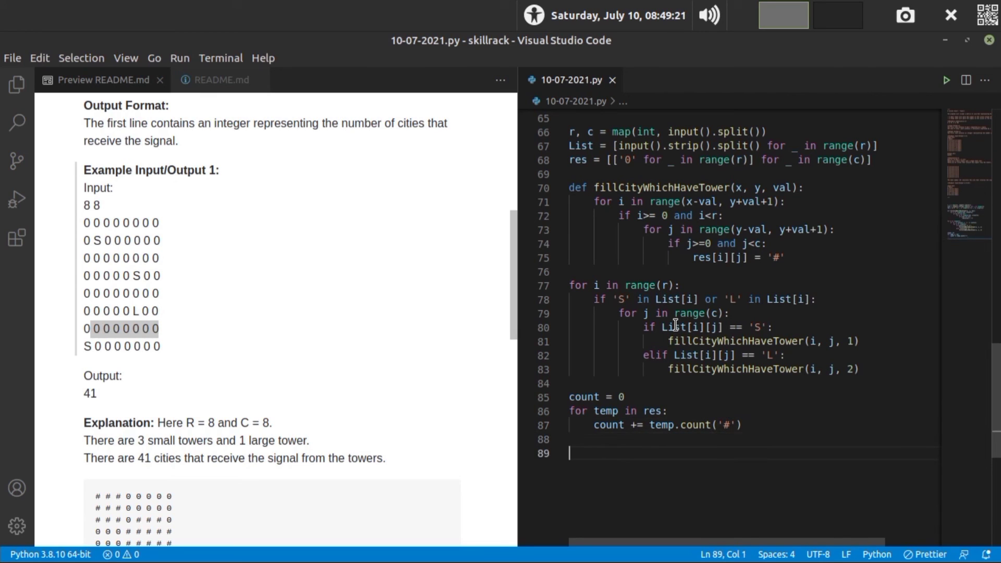
type("print(")
type("cou")
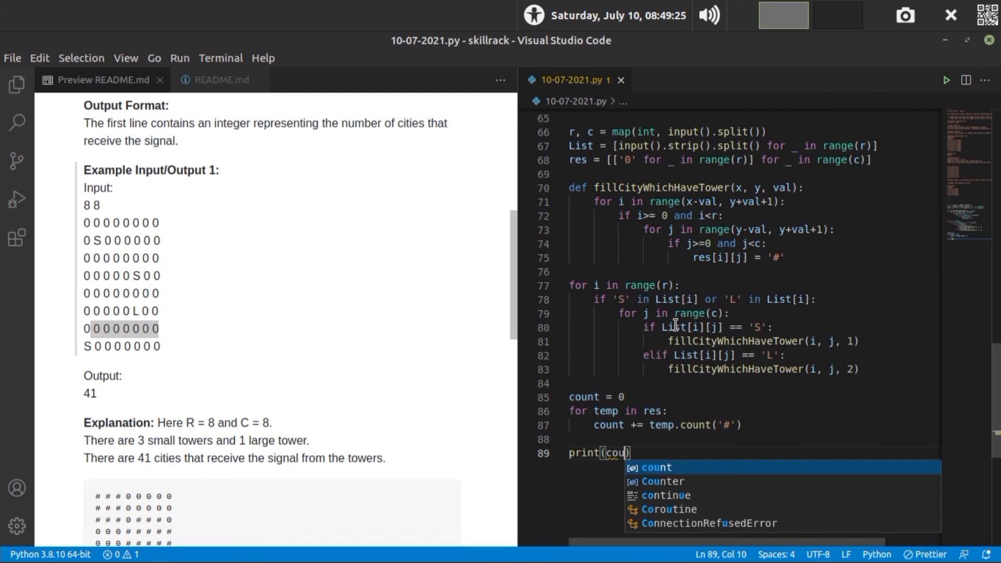
key("Return")
type(")")
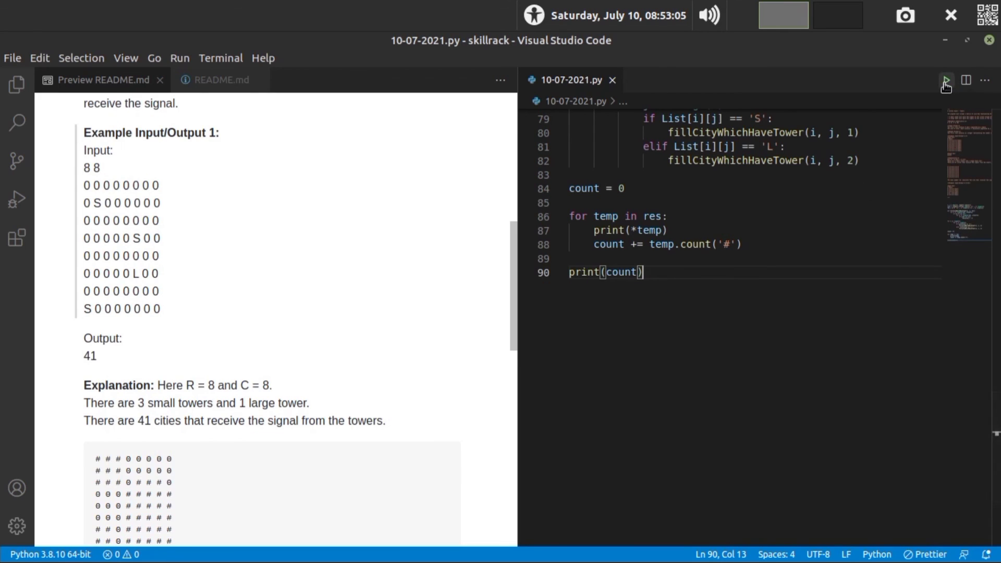
Run the script with the README's example grid as input and confirm it prints 41.
left_click(947, 79)
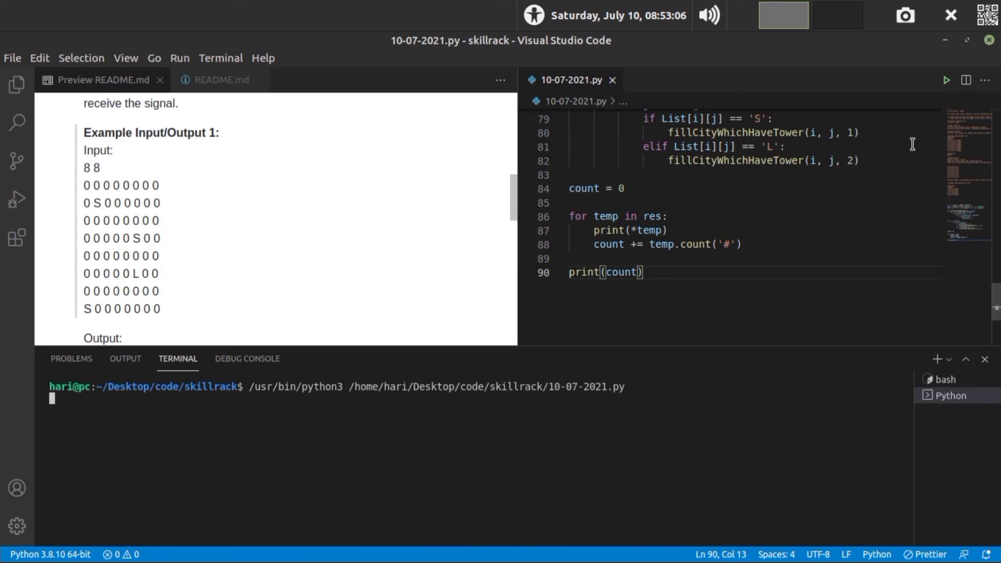
mouse_move(176, 308)
left_mouse_down()
mouse_move(83, 193)
mouse_move(78, 170)
left_mouse_up()
key("ctrl+c")
left_click(132, 421)
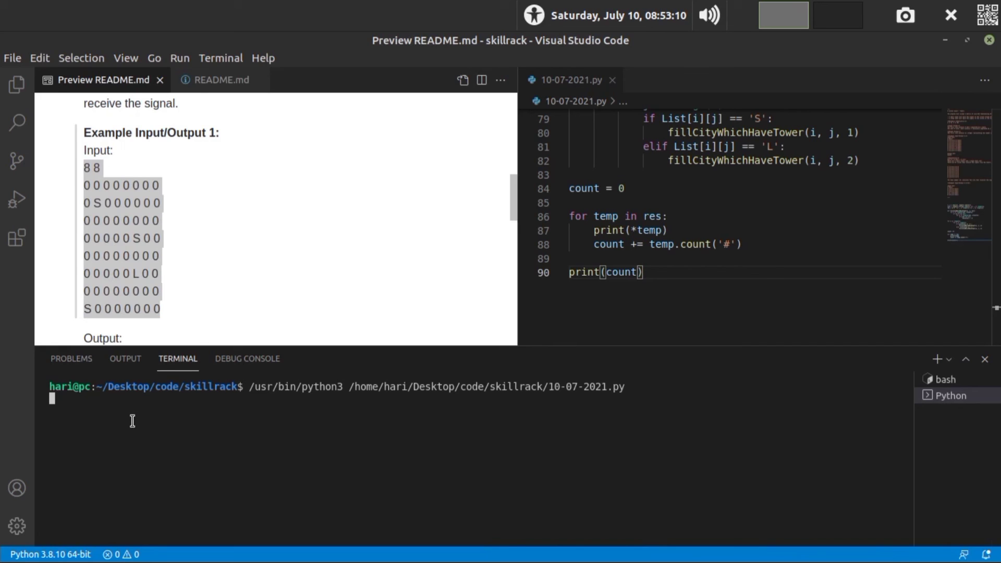
key("ctrl+shift+v")
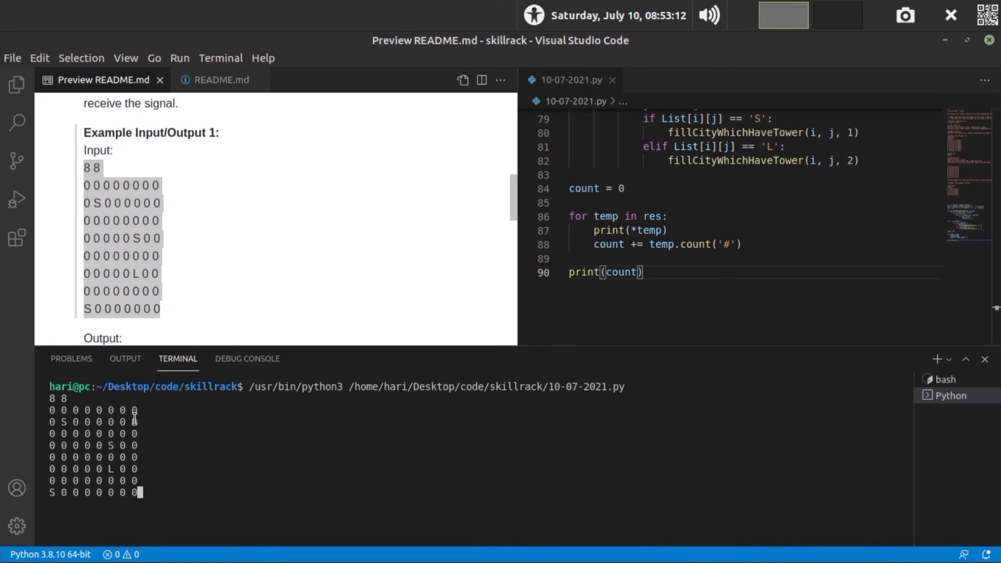
key("Return")
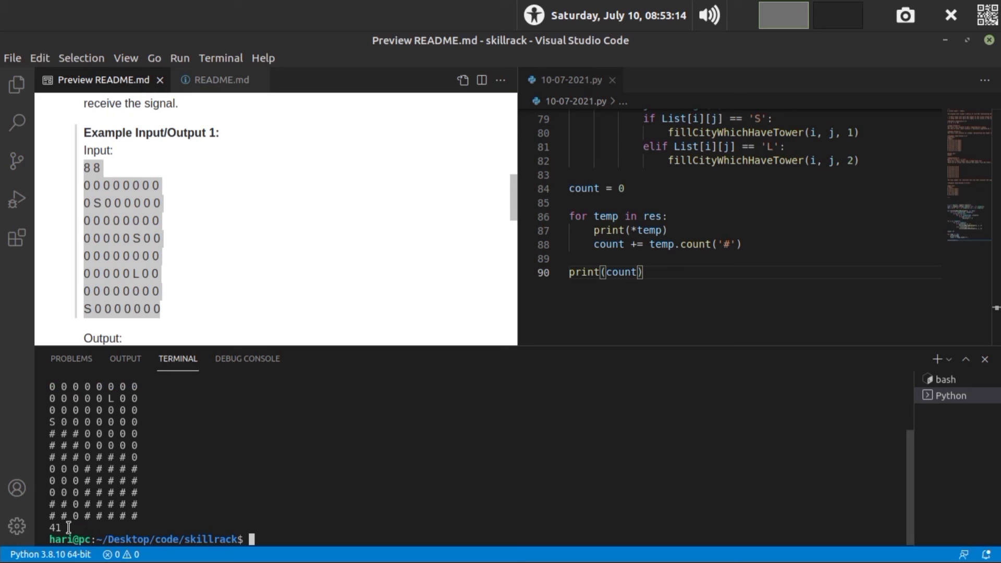
left_click_drag(69, 531, 48, 528)
left_click(352, 274)
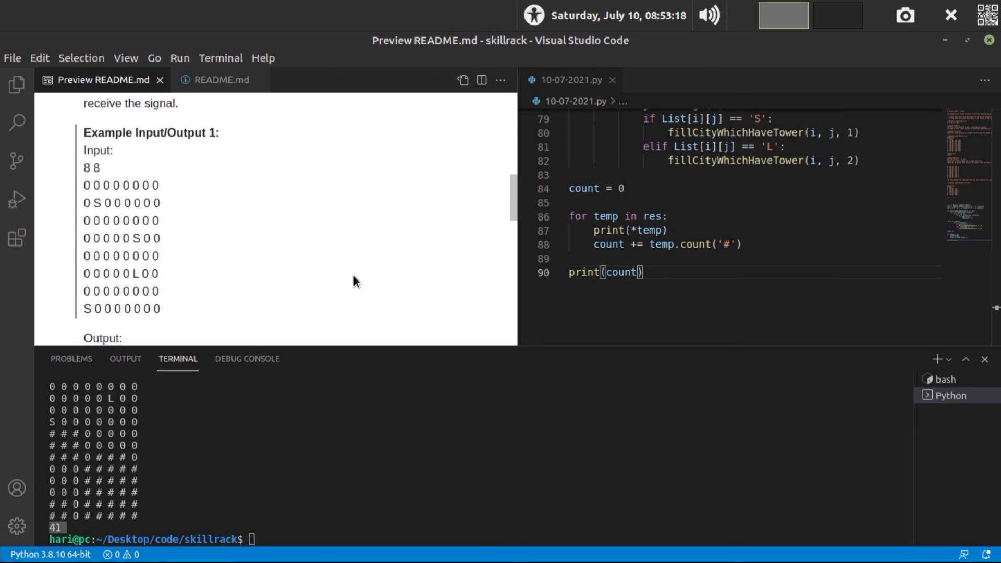